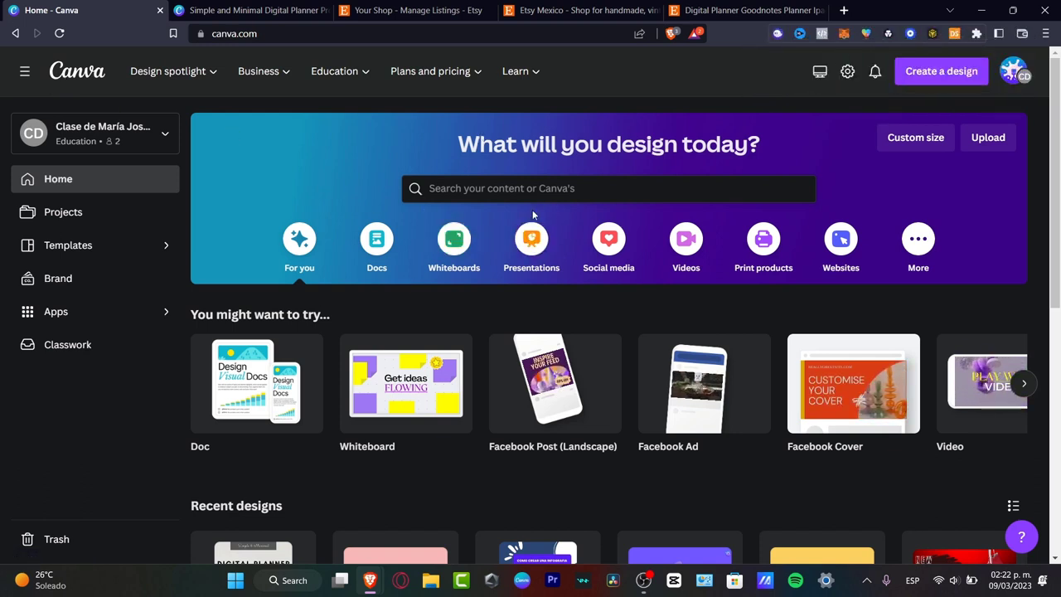
# Step: Switch to Etsy and search the marketplace for "printable cards"
pyautogui.click(543, 10)
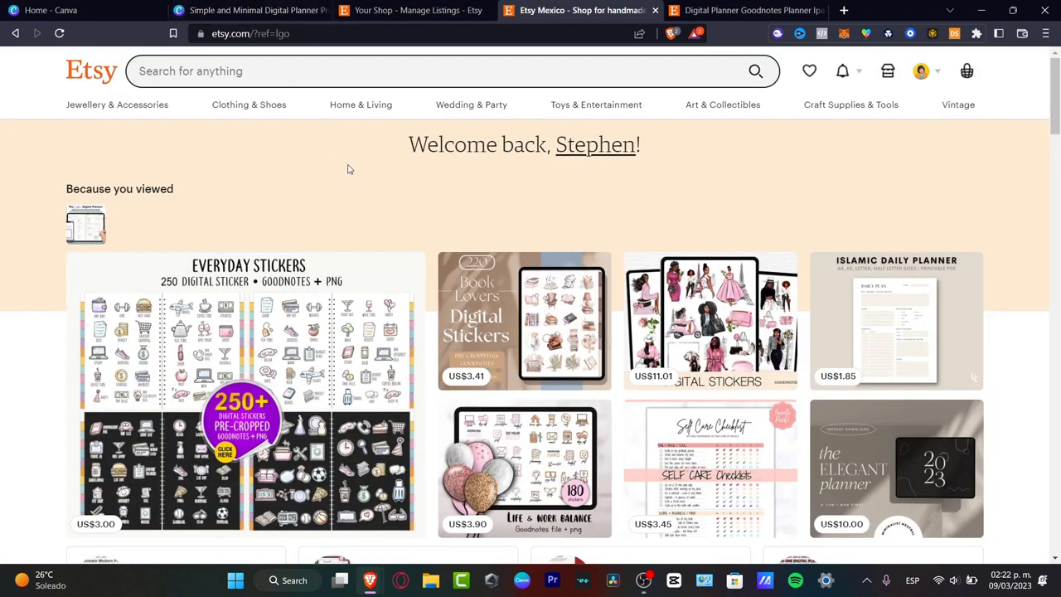
pyautogui.click(251, 75)
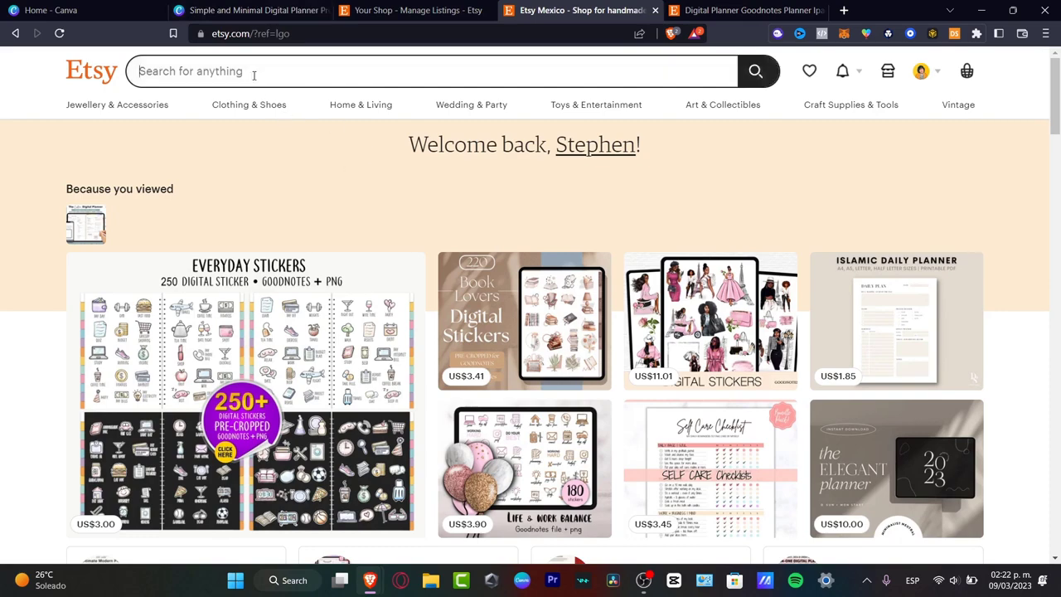
pyautogui.write('printab')
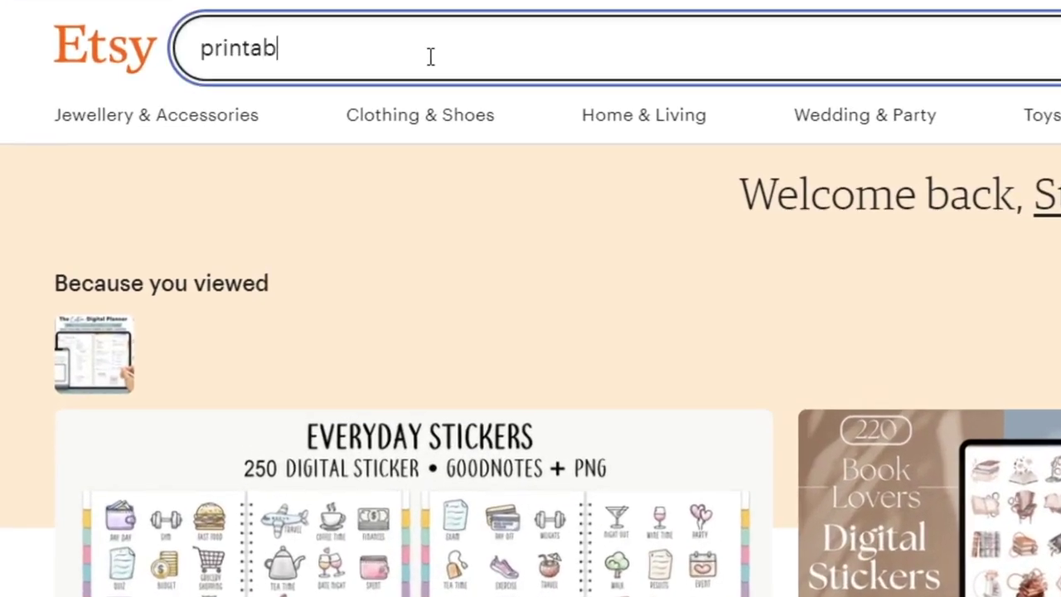
pyautogui.write('e')
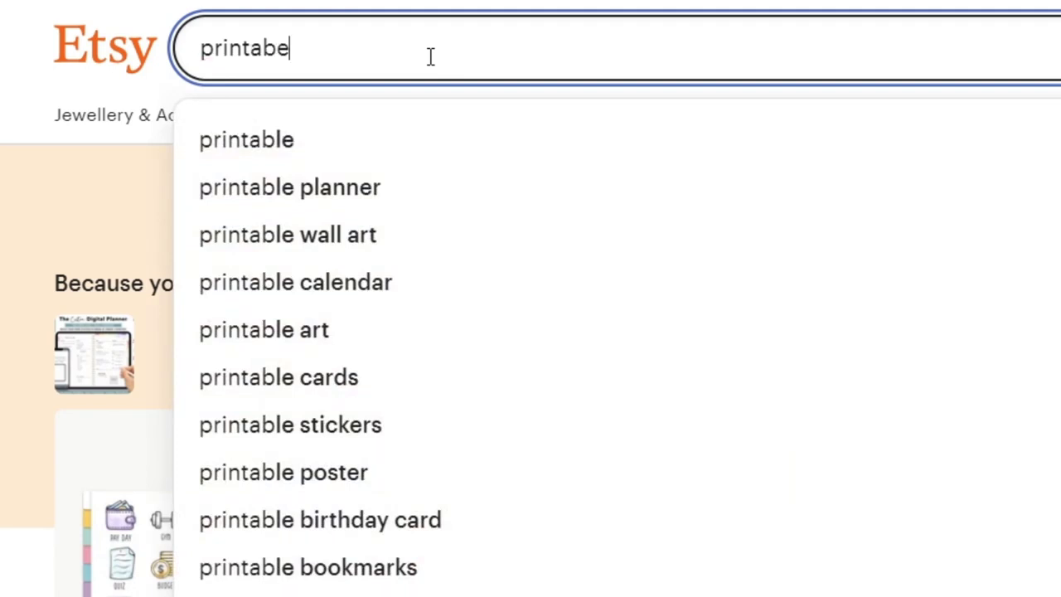
pyautogui.press('BackSpace')
pyautogui.press('BackSpace')
pyautogui.press('BackSpace')
pyautogui.press('BackSpace')
pyautogui.press('BackSpace')
pyautogui.press('BackSpace')
pyautogui.press('BackSpace')
pyautogui.write('rintable cards')
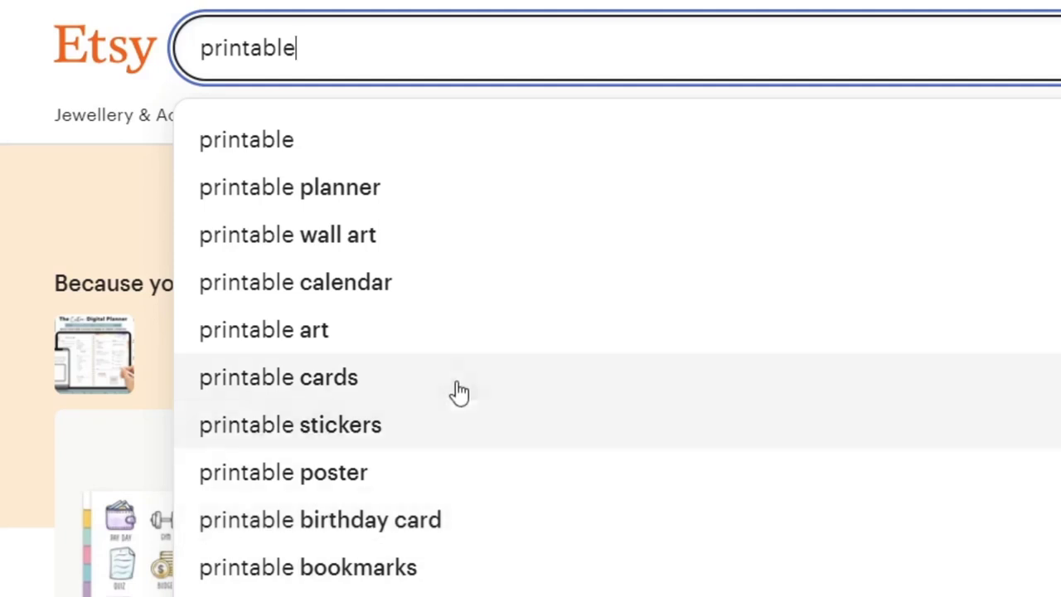
pyautogui.click(459, 388)
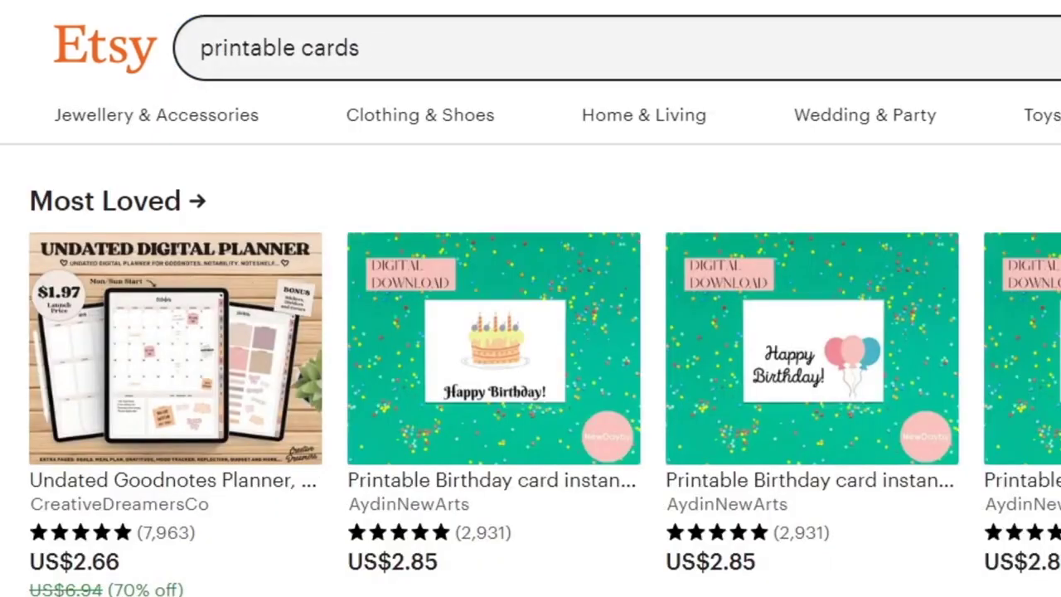
# Step: Show the Most Loved printable cards and browse the listings for design ideas and prices
pyautogui.click(166, 202)
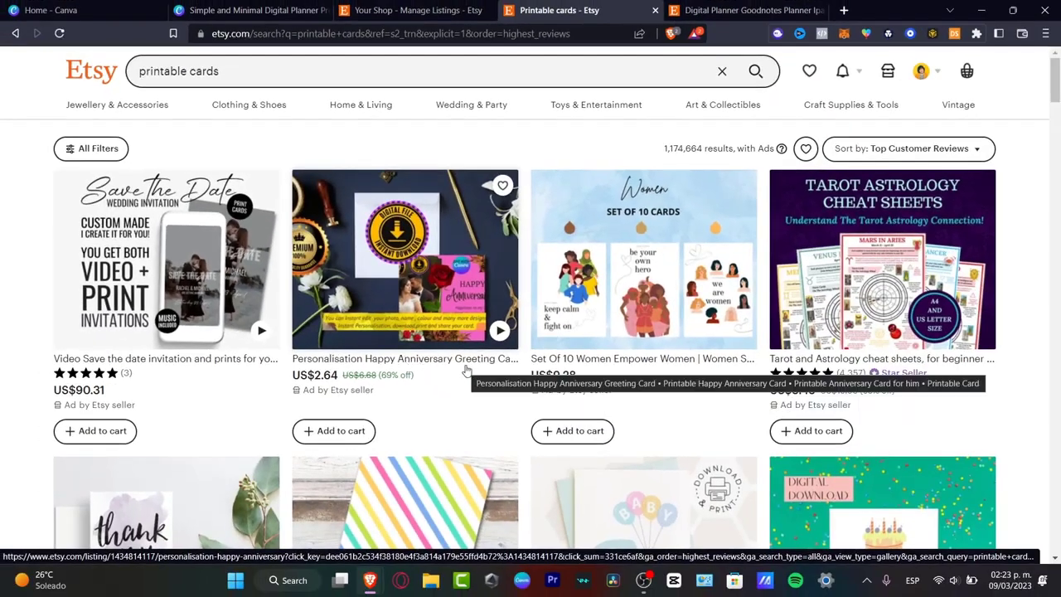
pyautogui.scroll(-3, 464, 371)
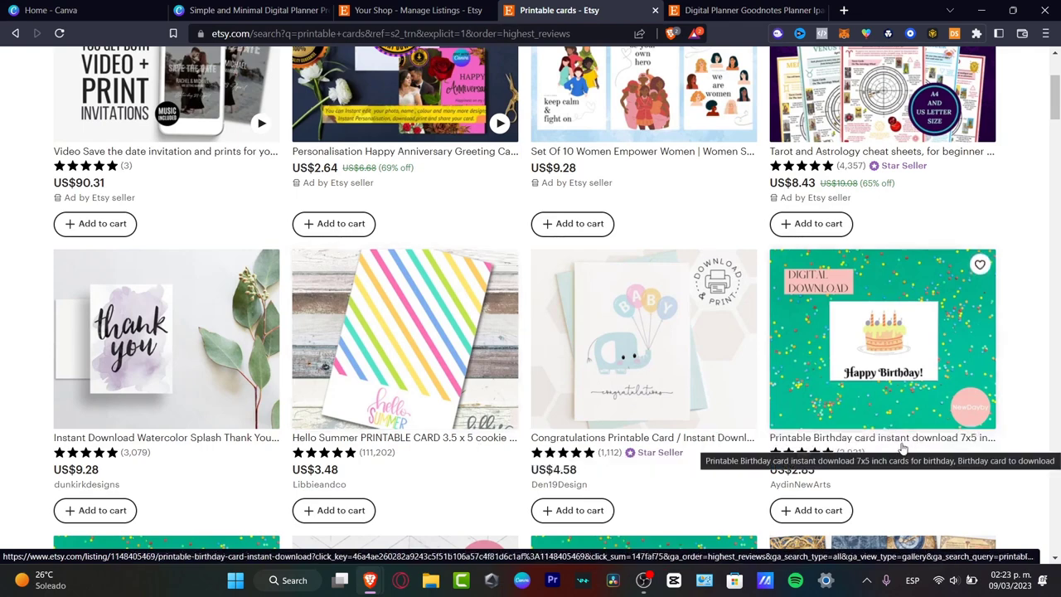
pyautogui.scroll(-3, 903, 449)
pyautogui.scroll(-3, 903, 449)
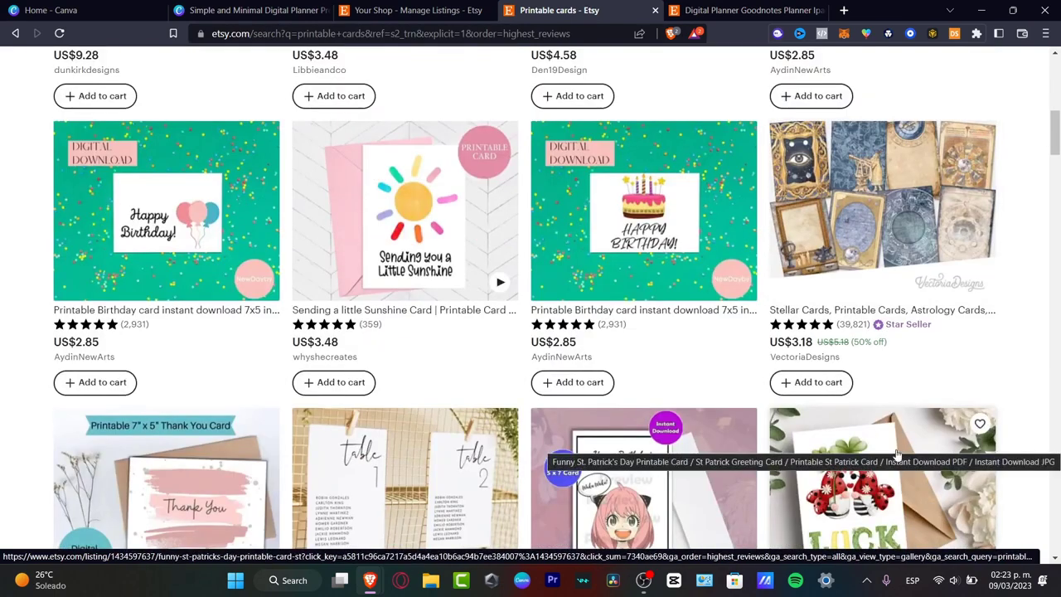
pyautogui.scroll(-3, 897, 454)
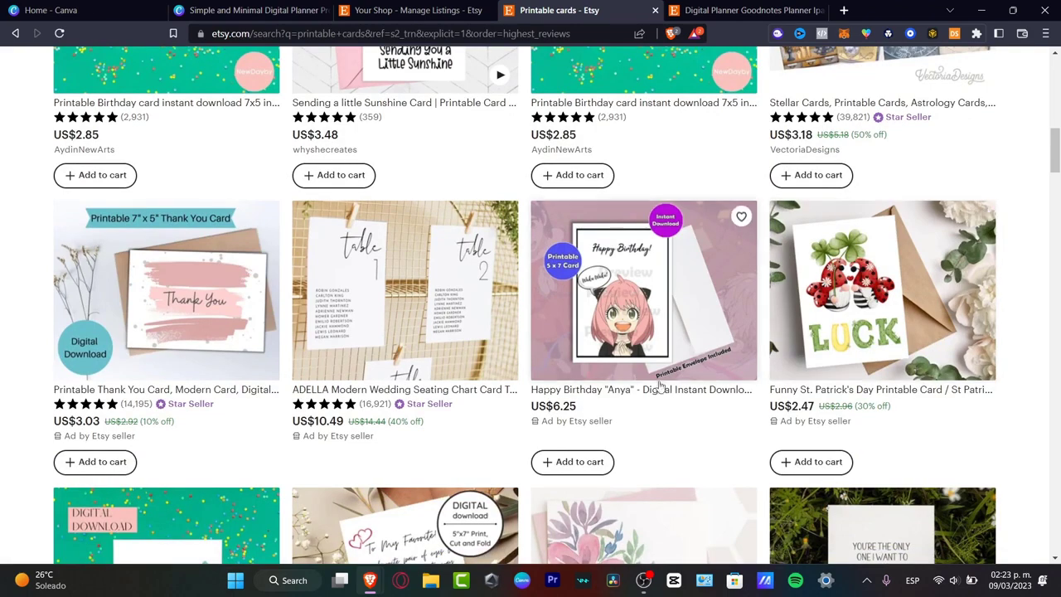
pyautogui.scroll(6, 785, 287)
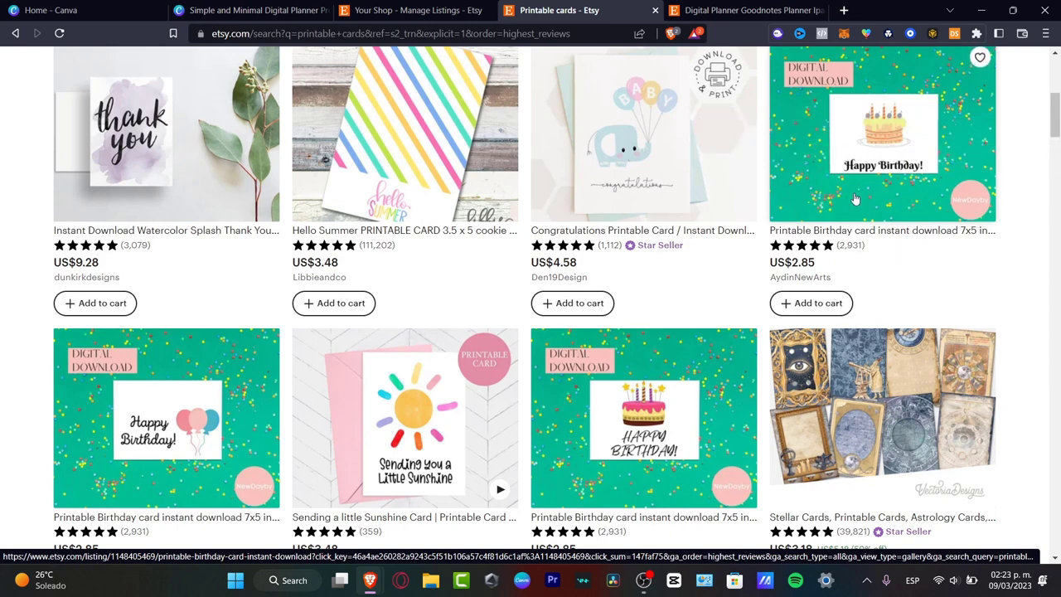
# Step: Open the 7x5 inch printable birthday card listing with the cake design and view its second photo
pyautogui.click(855, 246)
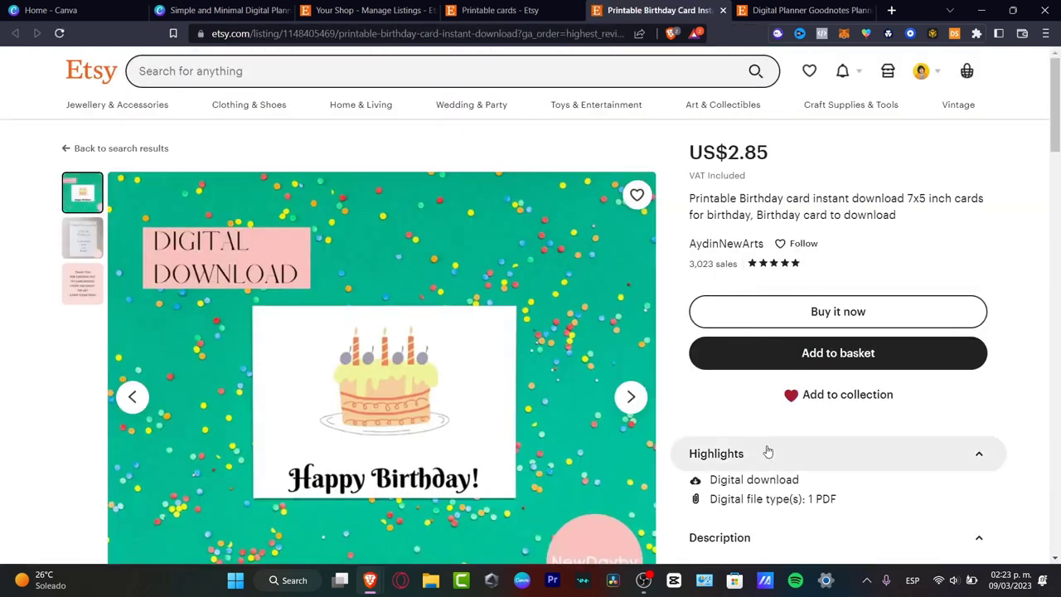
pyautogui.scroll(-3, 765, 450)
pyautogui.scroll(3, 765, 451)
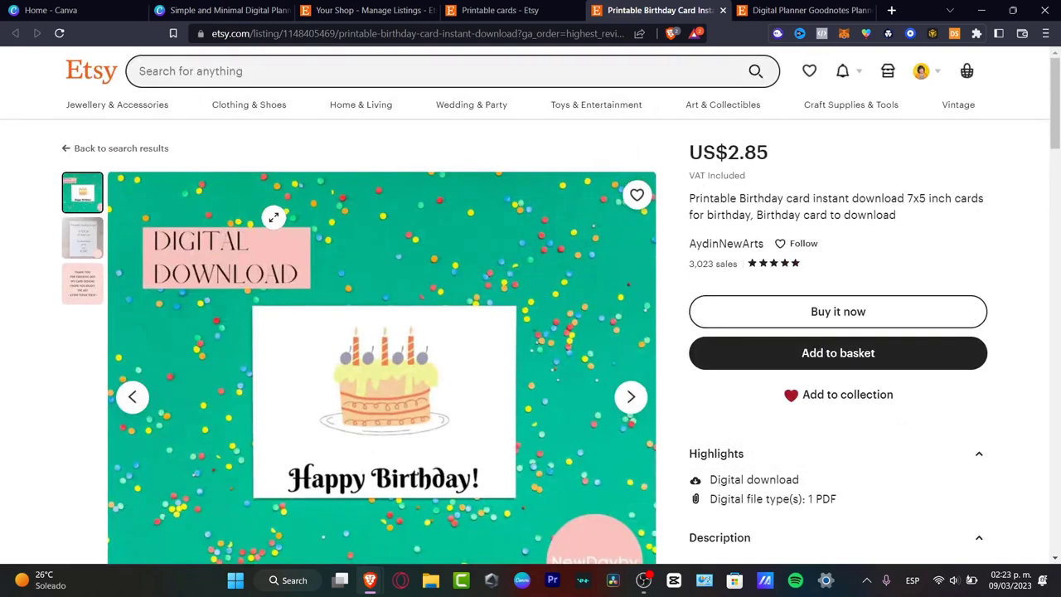
pyautogui.click(73, 237)
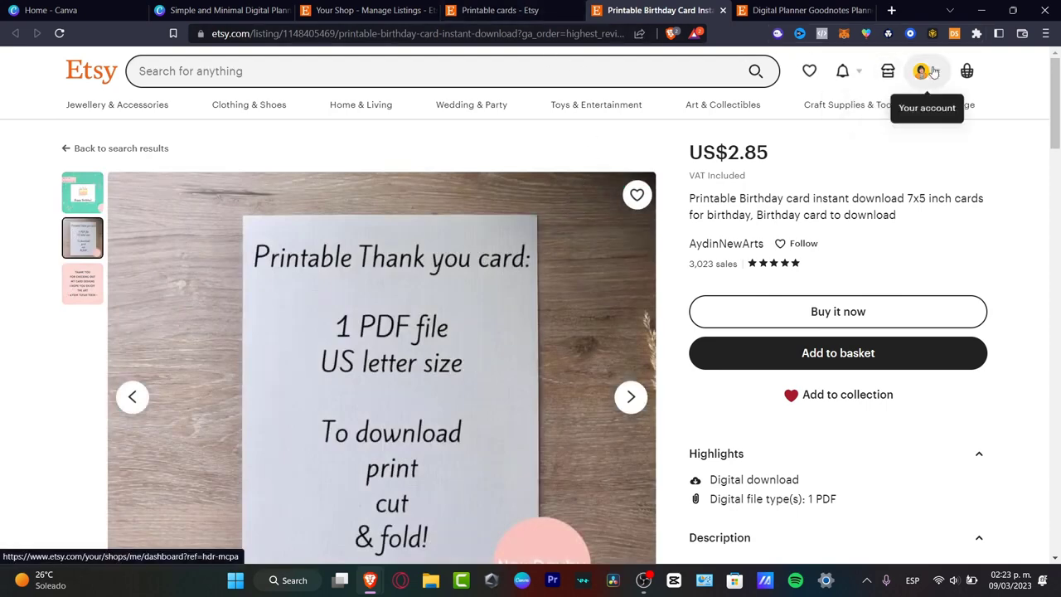
# Step: Search the web for "become a seller etsy" and open Etsy's "Learn How to Sell on Etsy" page
pyautogui.click(806, 11)
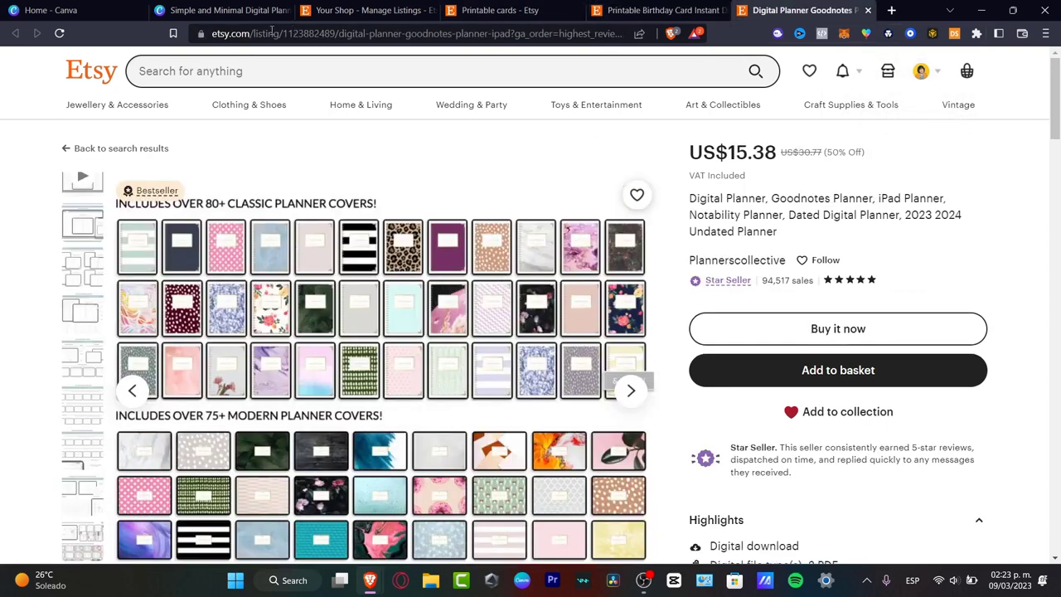
pyautogui.click(622, 37)
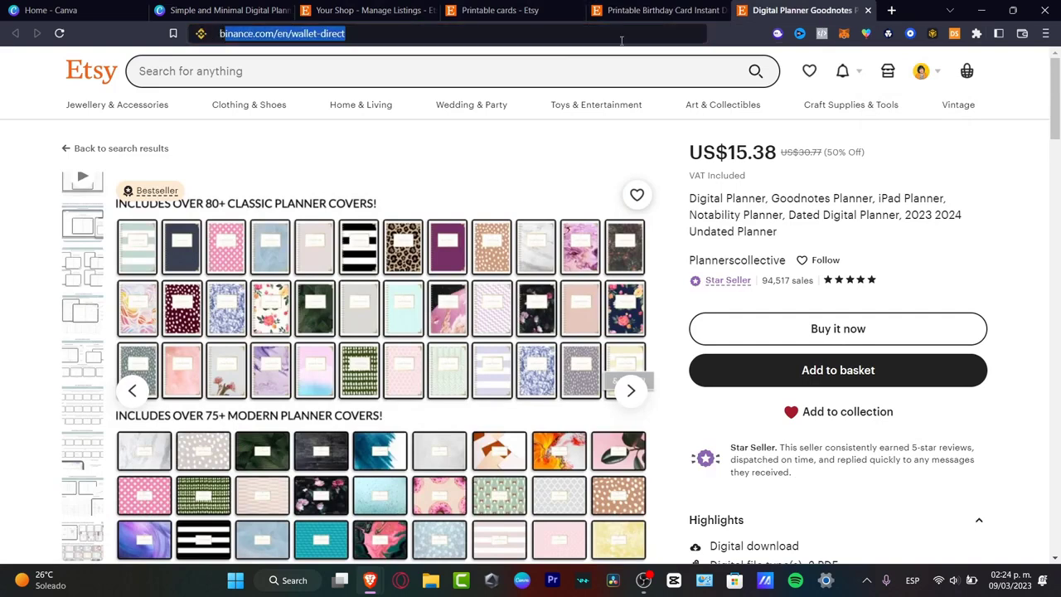
pyautogui.write('become a seller etsy')
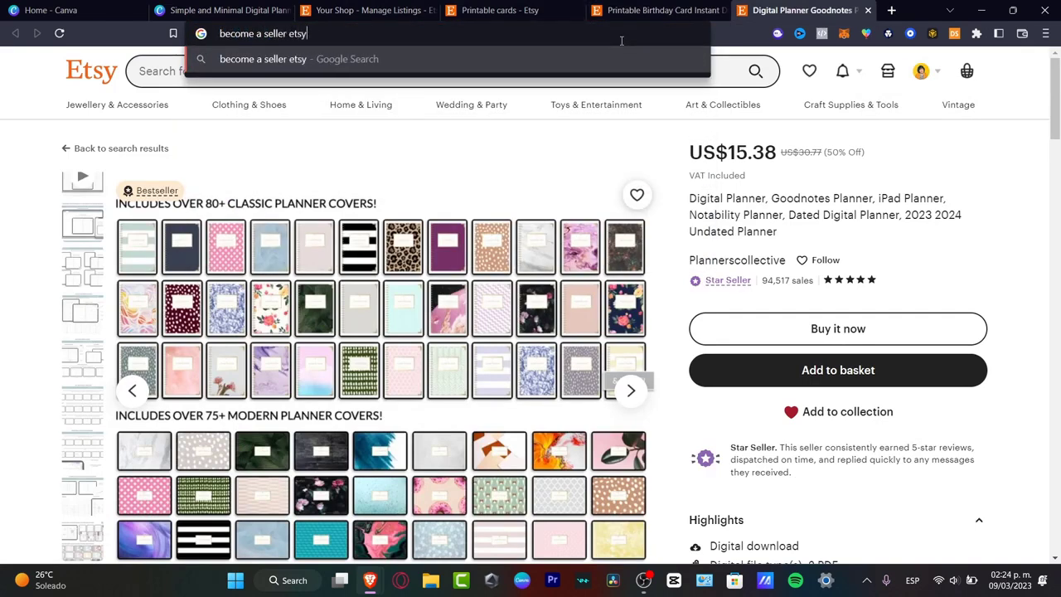
pyautogui.press('Return')
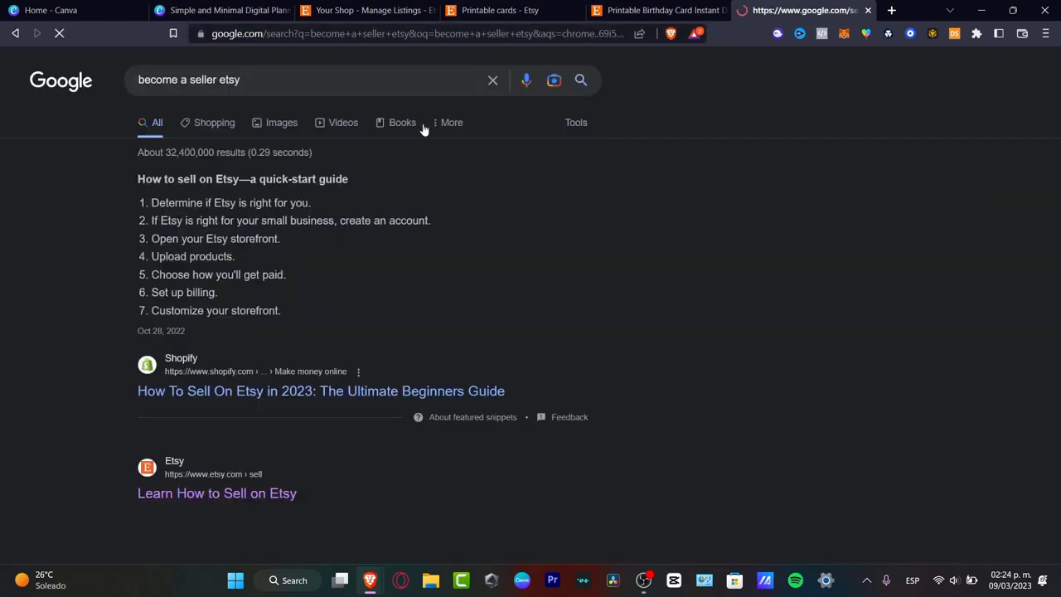
pyautogui.click(254, 495)
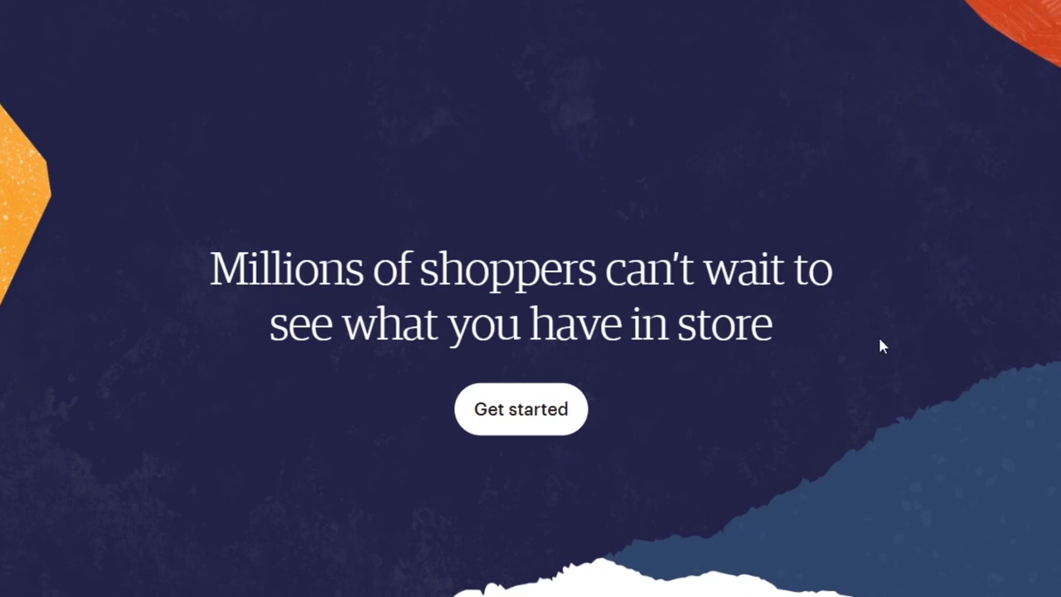
# Step: Examine the Etsy selling page for its benefits, listing, transaction, payment processing and advertising fees
pyautogui.scroll(-8, 888, 349)
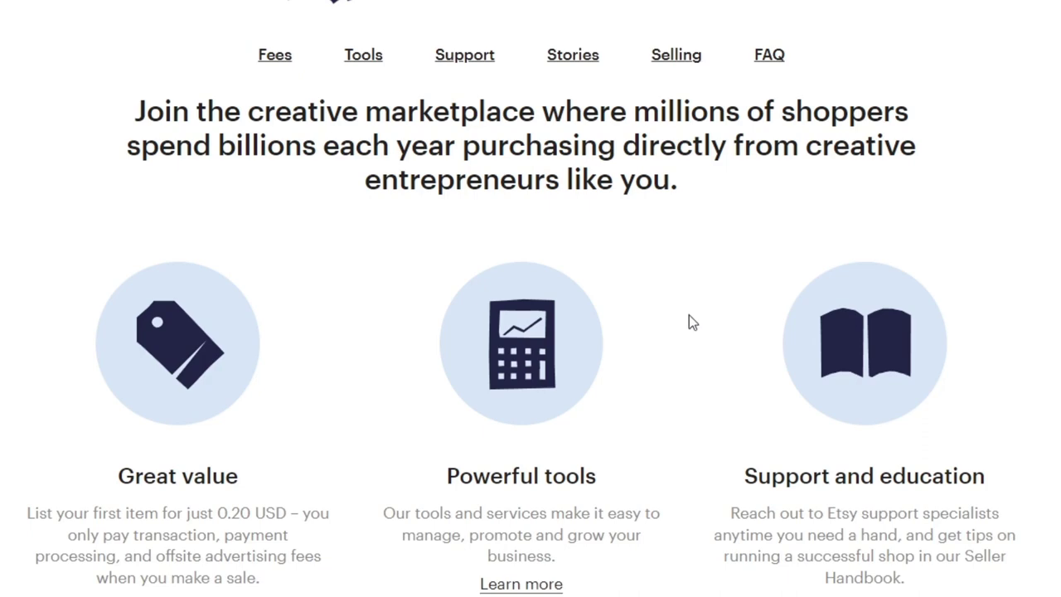
pyautogui.scroll(-4, 689, 319)
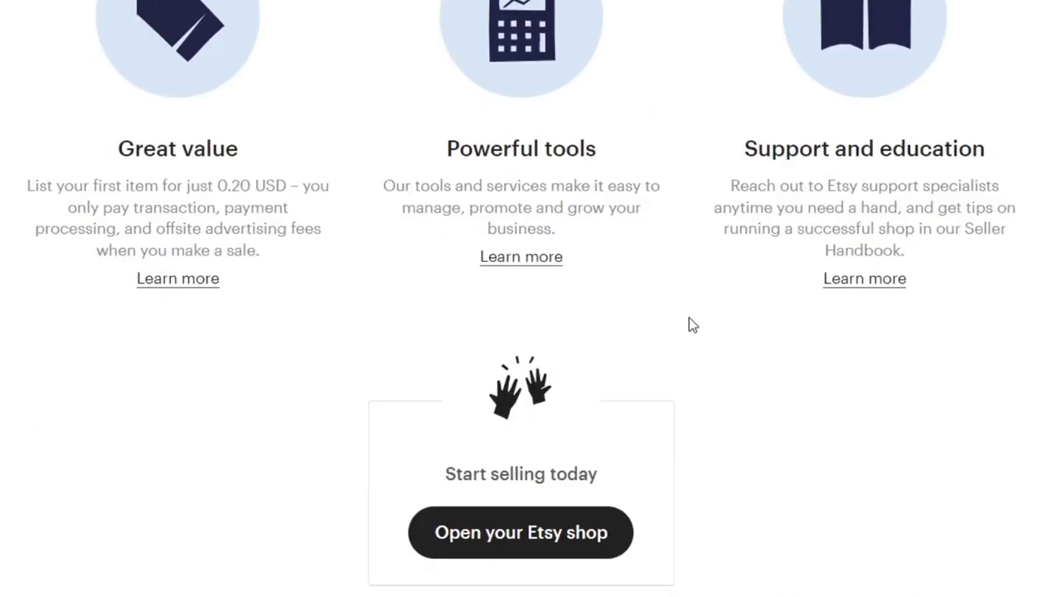
pyautogui.scroll(-13, 689, 318)
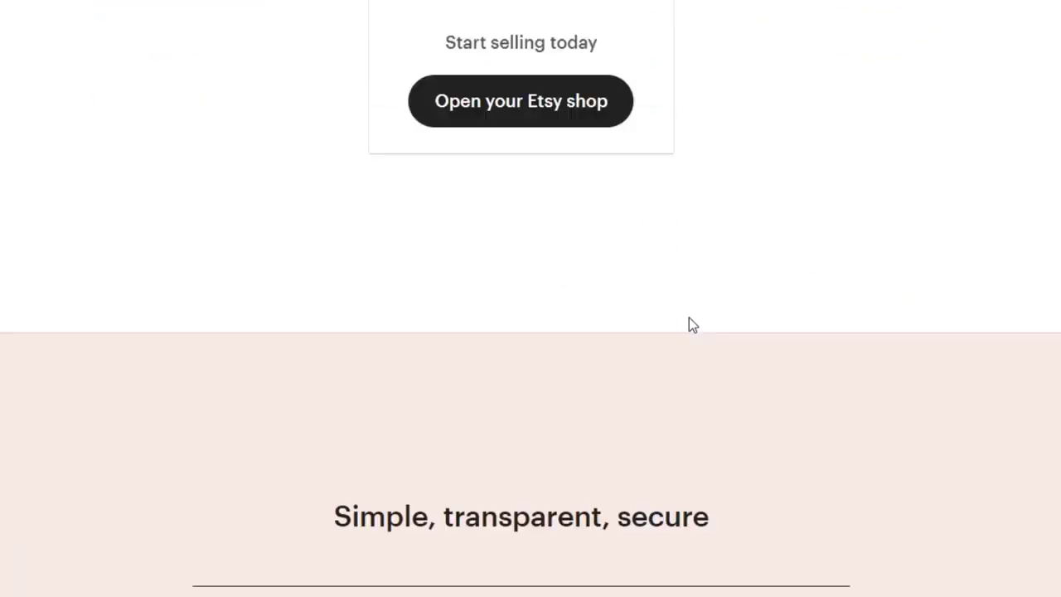
pyautogui.scroll(-3, 688, 317)
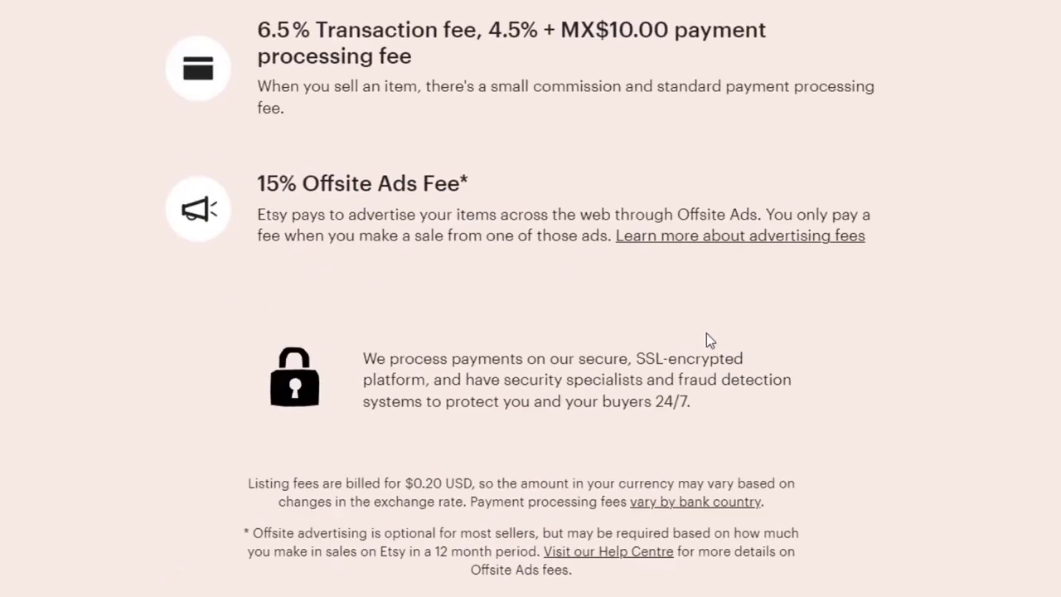
pyautogui.scroll(16, 707, 334)
pyautogui.scroll(13, 707, 333)
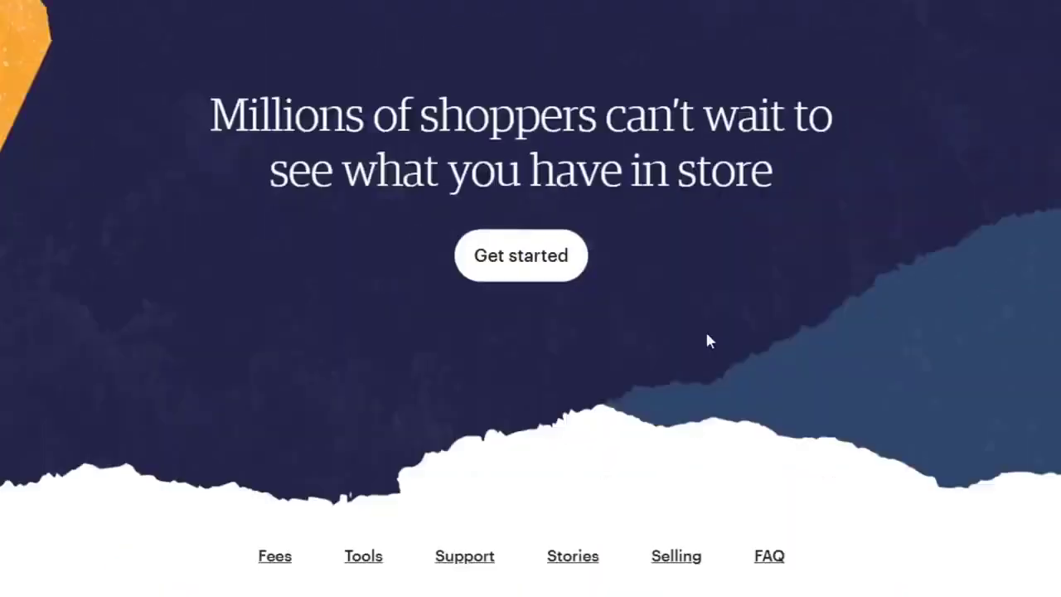
pyautogui.scroll(-8, 706, 333)
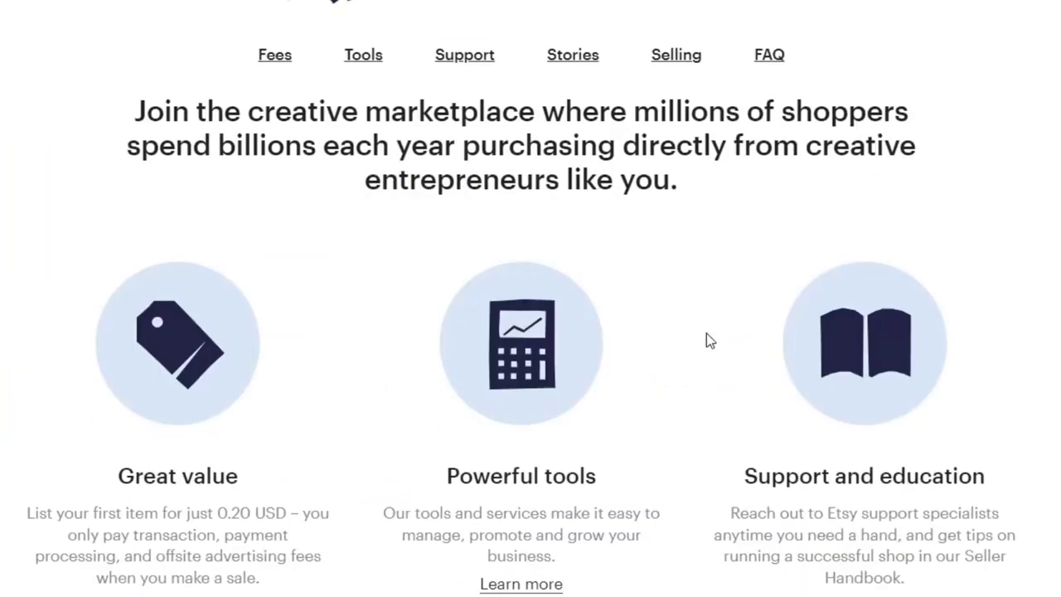
pyautogui.scroll(8, 707, 340)
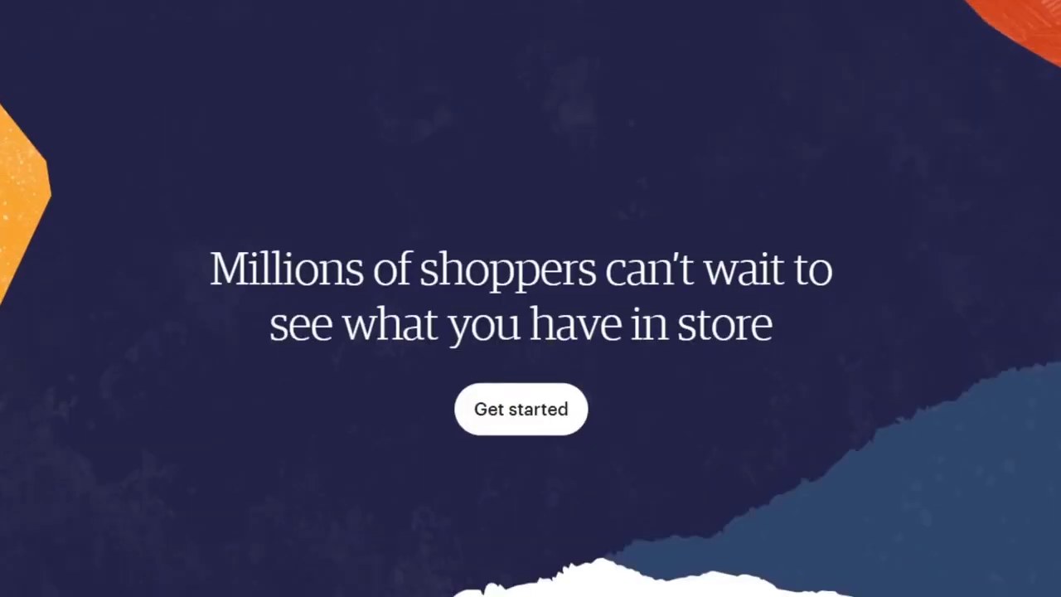
# Step: Open the shop's listings in Etsy Shop Manager and bring up the form for a new listing
pyautogui.click(1060, 0)
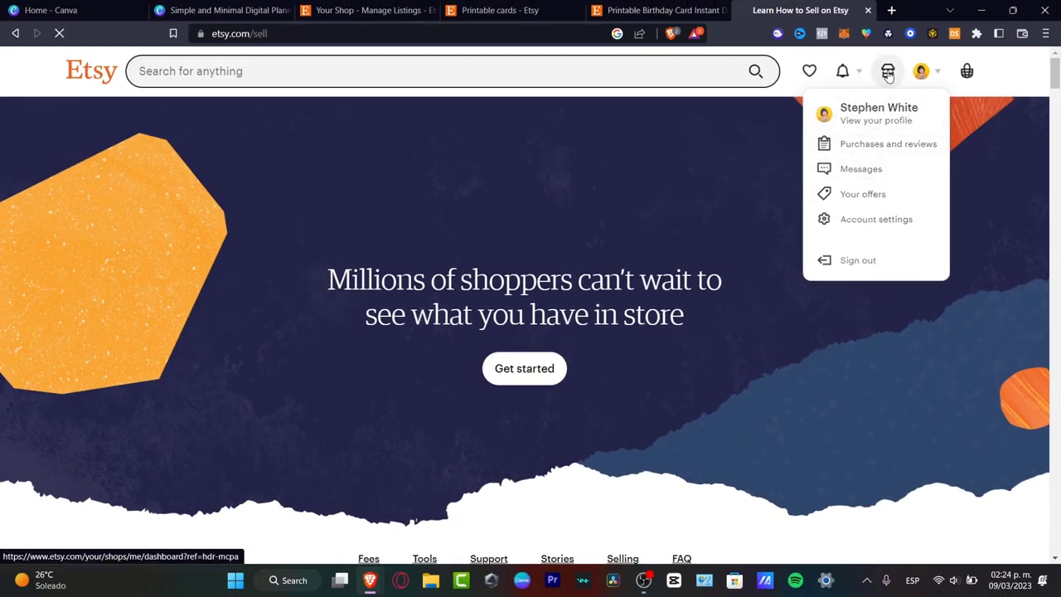
pyautogui.click(888, 71)
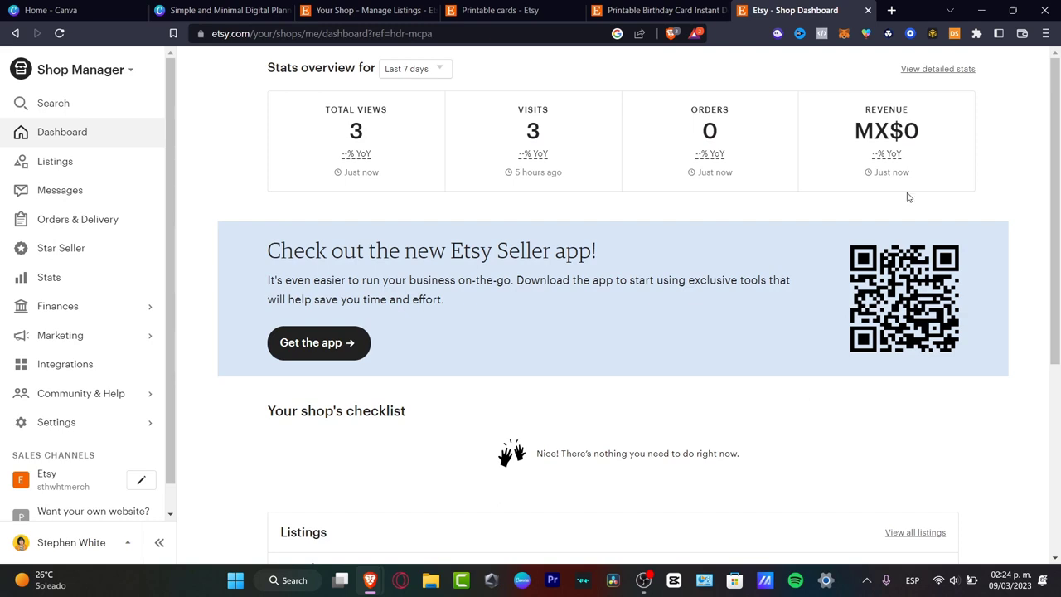
pyautogui.click(86, 161)
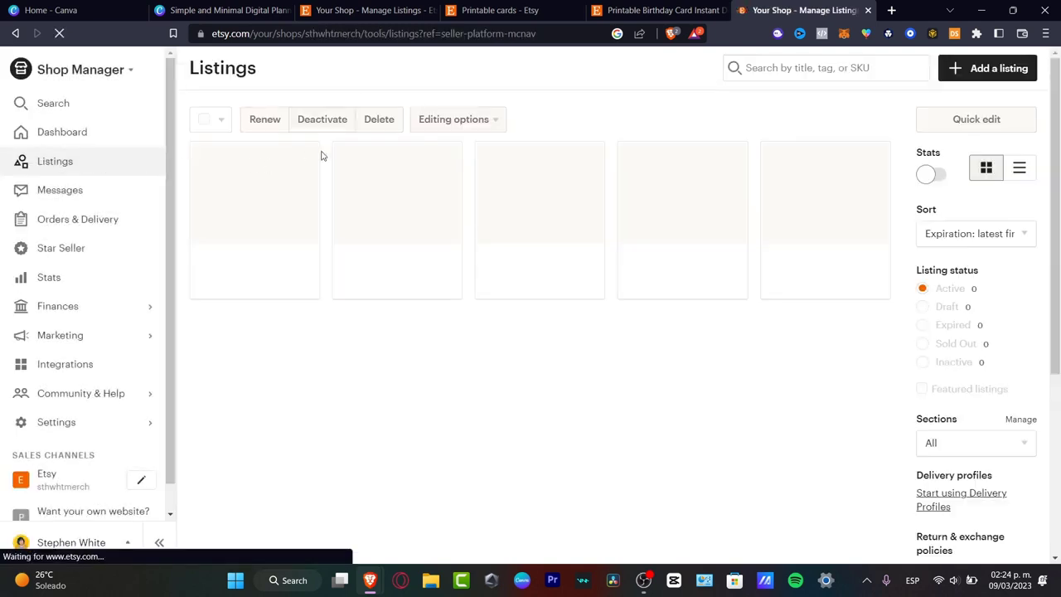
pyautogui.click(987, 68)
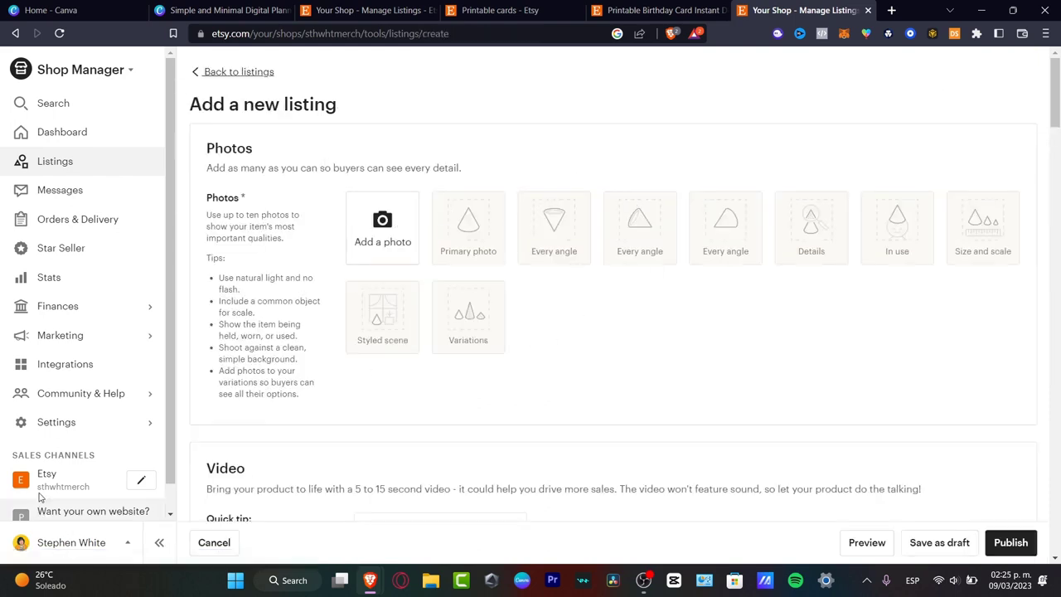
# Step: View the shop's delivery settings with their delivery profiles, and close that page
pyautogui.click(90, 420)
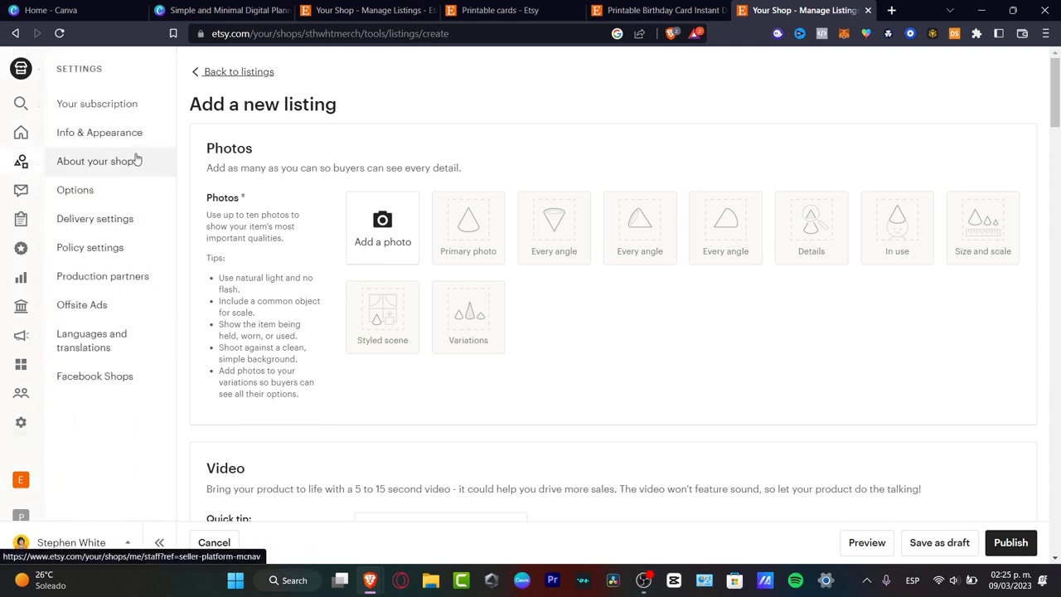
pyautogui.click(135, 220)
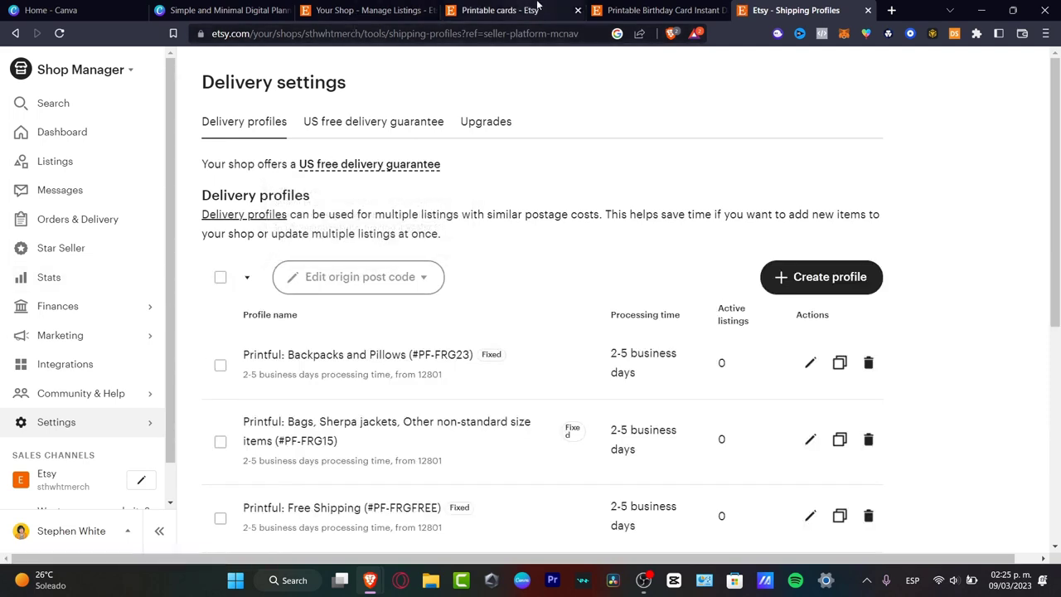
pyautogui.click(868, 10)
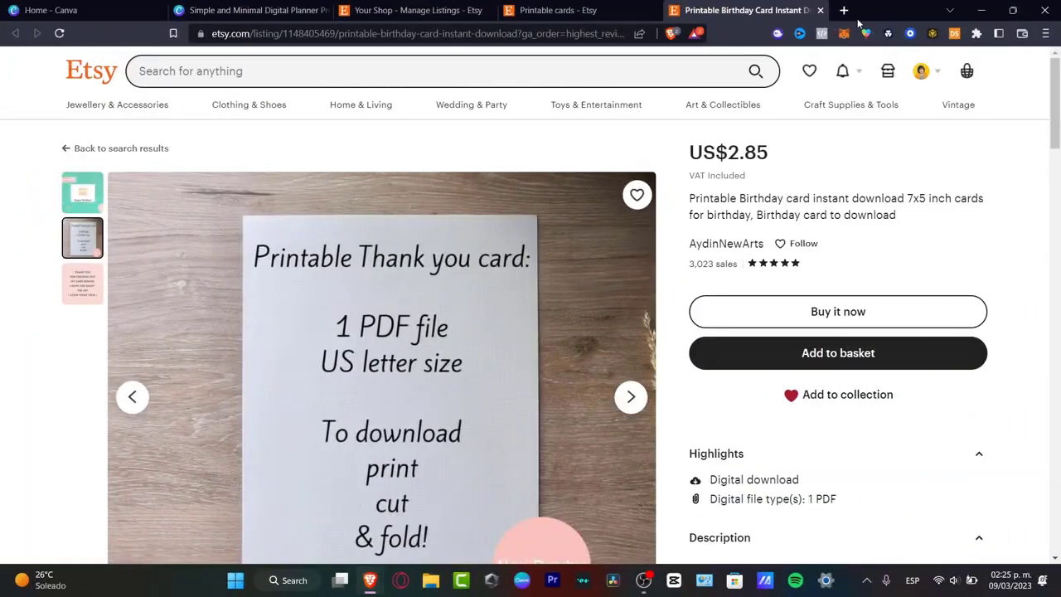
# Step: Switch to the Canva home page and show the Print products design types
pyautogui.click(133, 8)
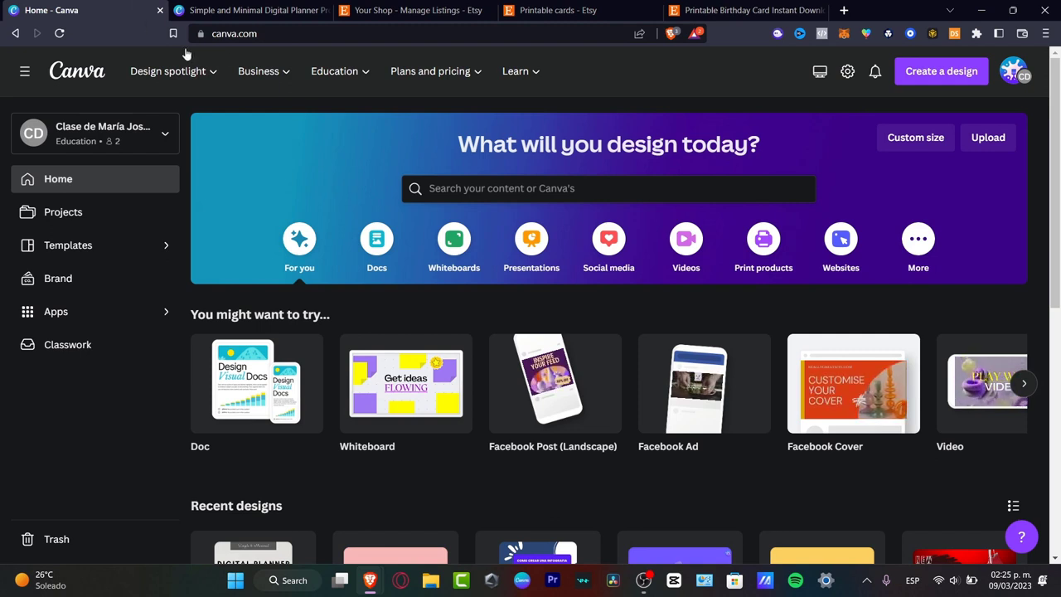
pyautogui.click(762, 242)
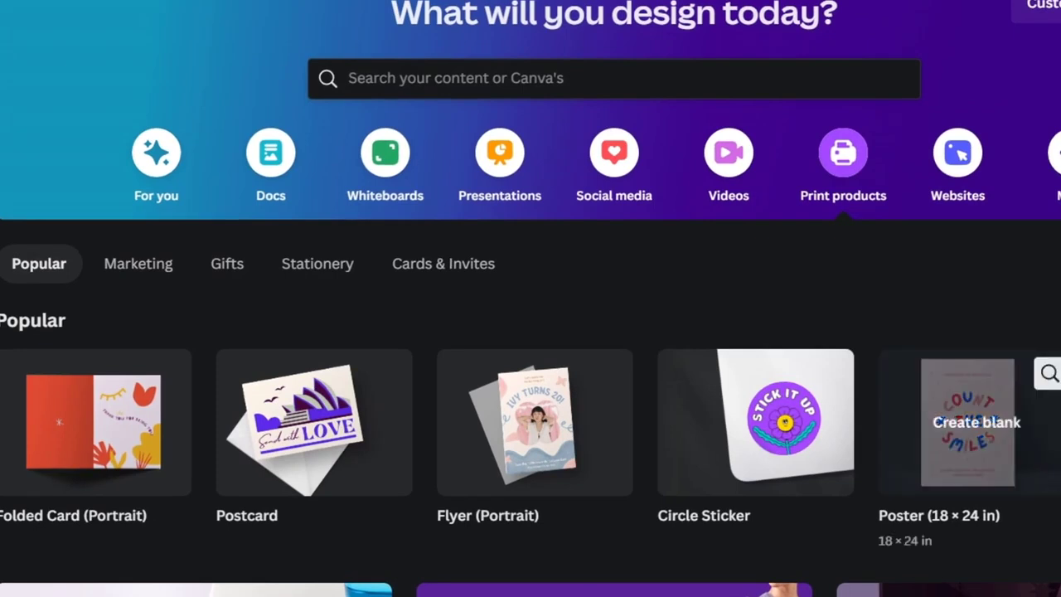
# Step: Create a Gift Tag print design and fill it with the crocodile Happy Birthday template, found by searching for birthday
pyautogui.click(1060, 423)
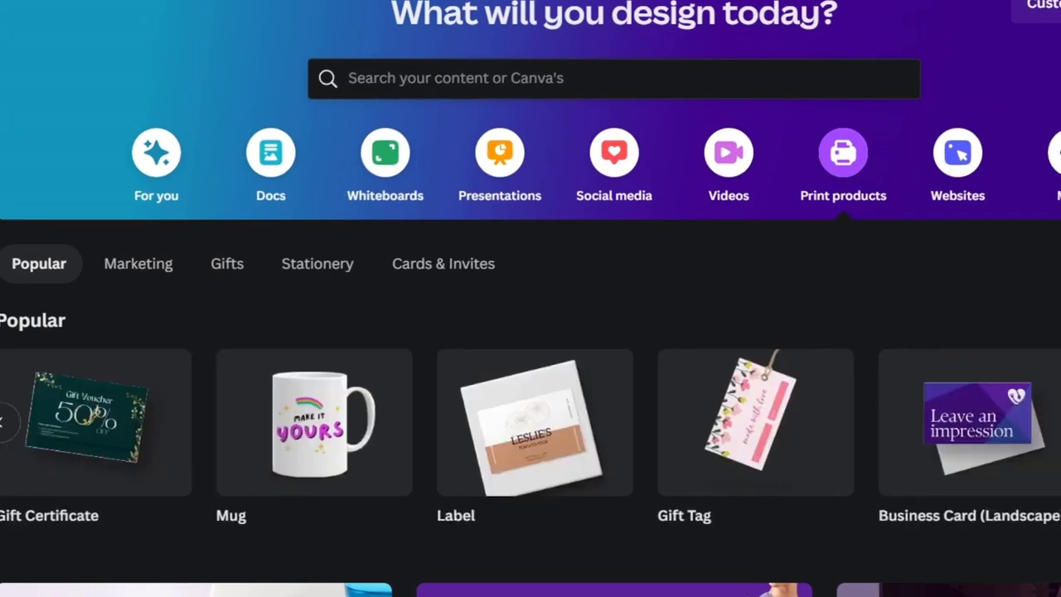
pyautogui.click(1060, 423)
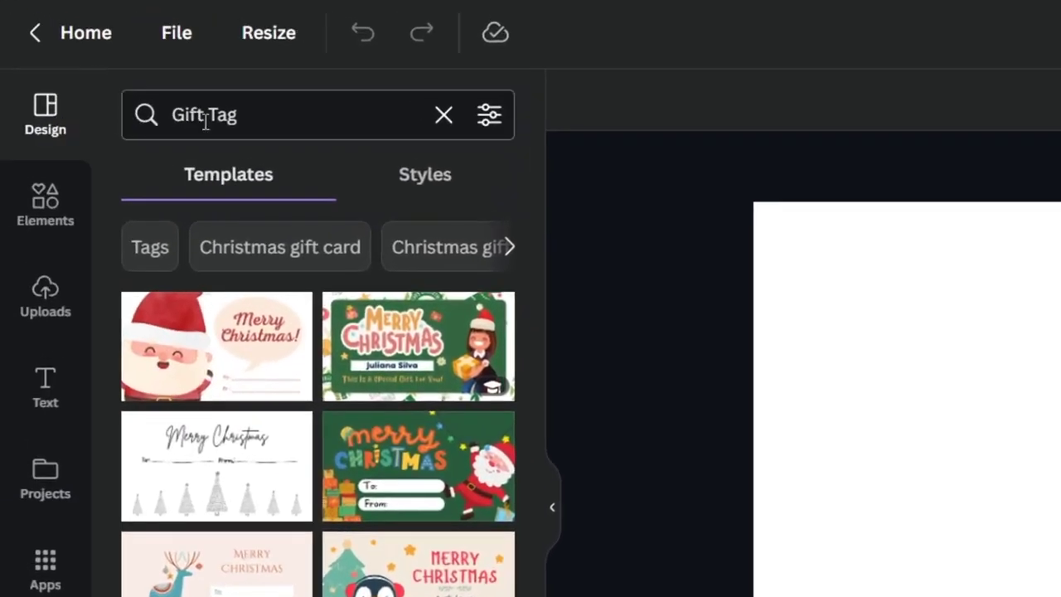
pyautogui.tripleClick(217, 117)
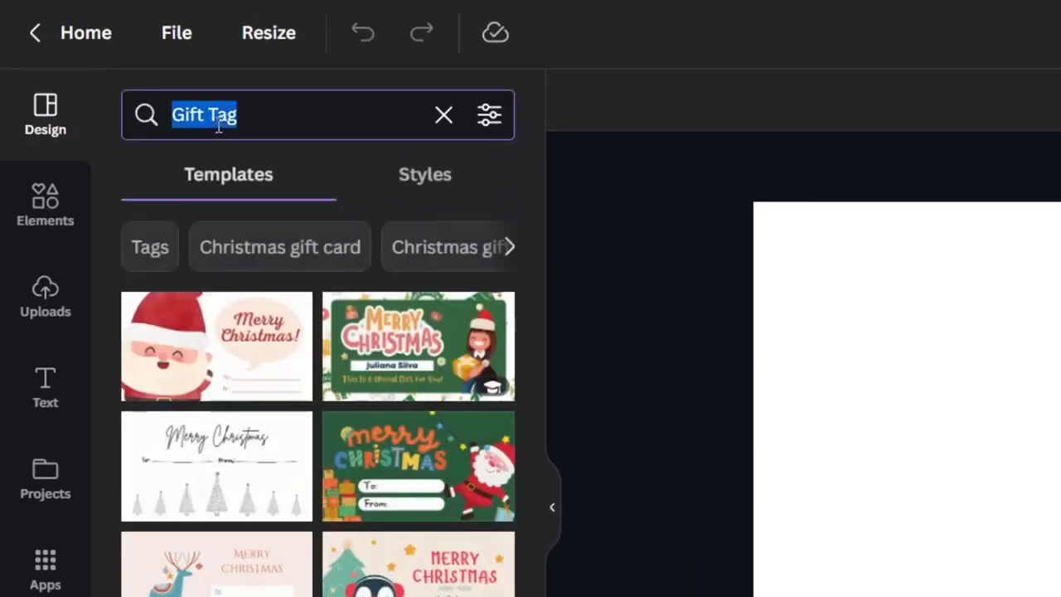
pyautogui.write('birthday')
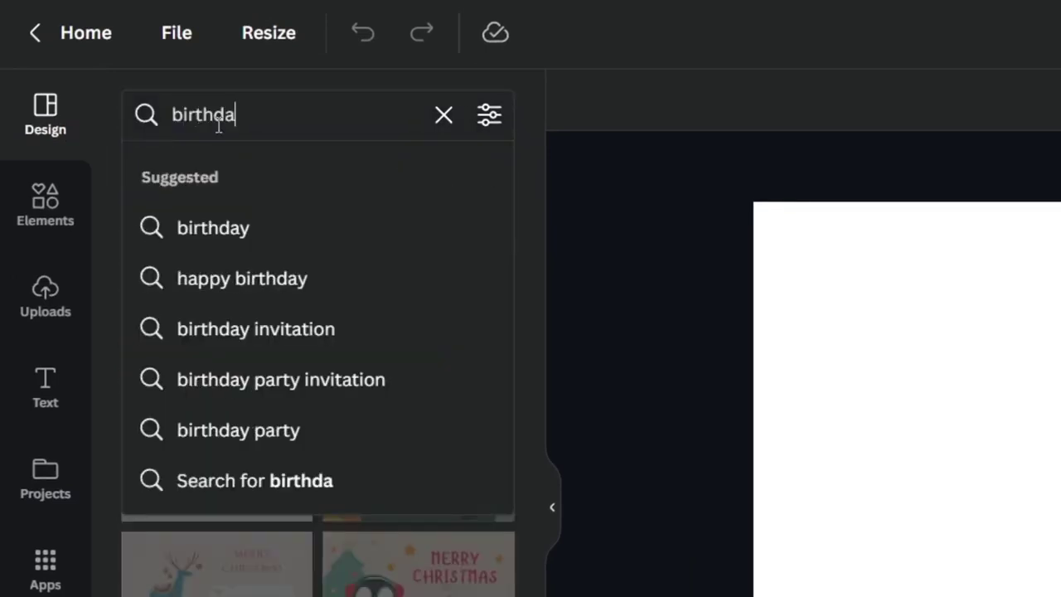
pyautogui.press('Return')
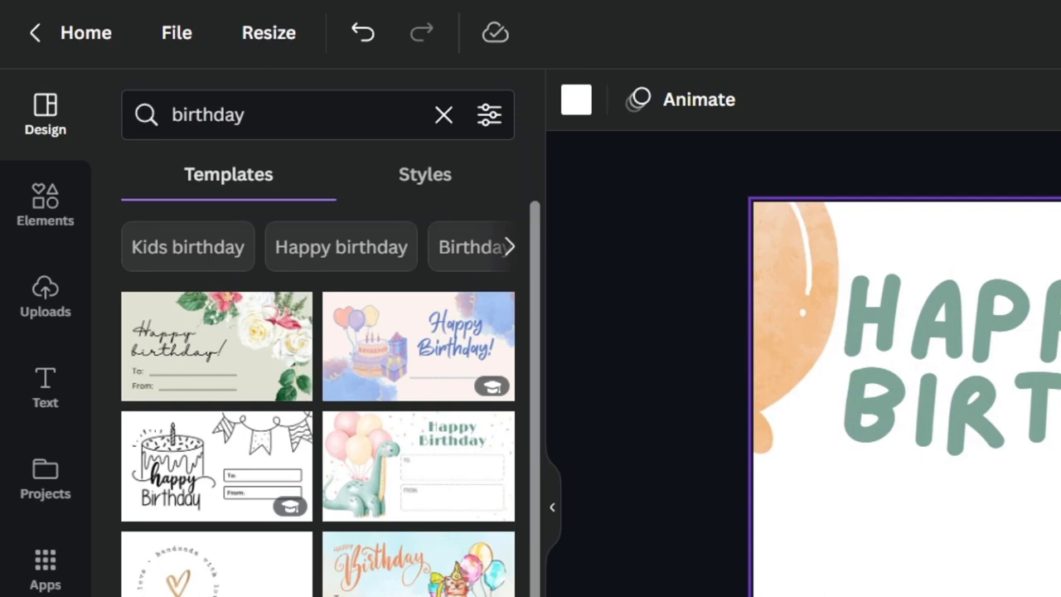
# Step: Move the FROM: label closer to the heading, duplicate it and change the copy's text to YOUR TEXT HERE
pyautogui.moveTo(903, 595); pyautogui.dragTo(945, 550)
pyautogui.hotkey('ctrl', 'd')
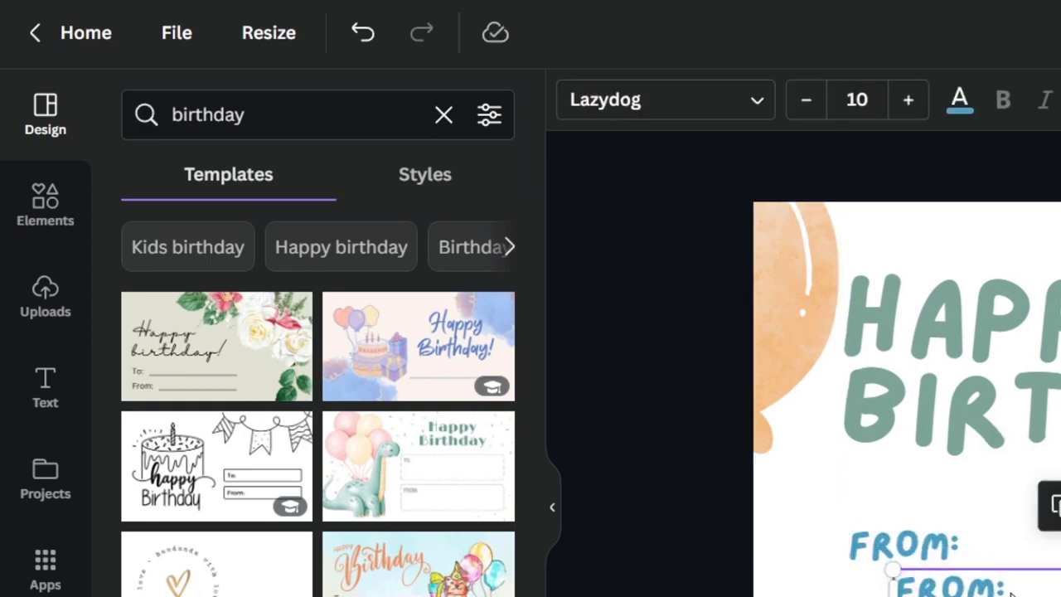
pyautogui.doubleClick(1011, 590)
pyautogui.write('YOUR TEX')
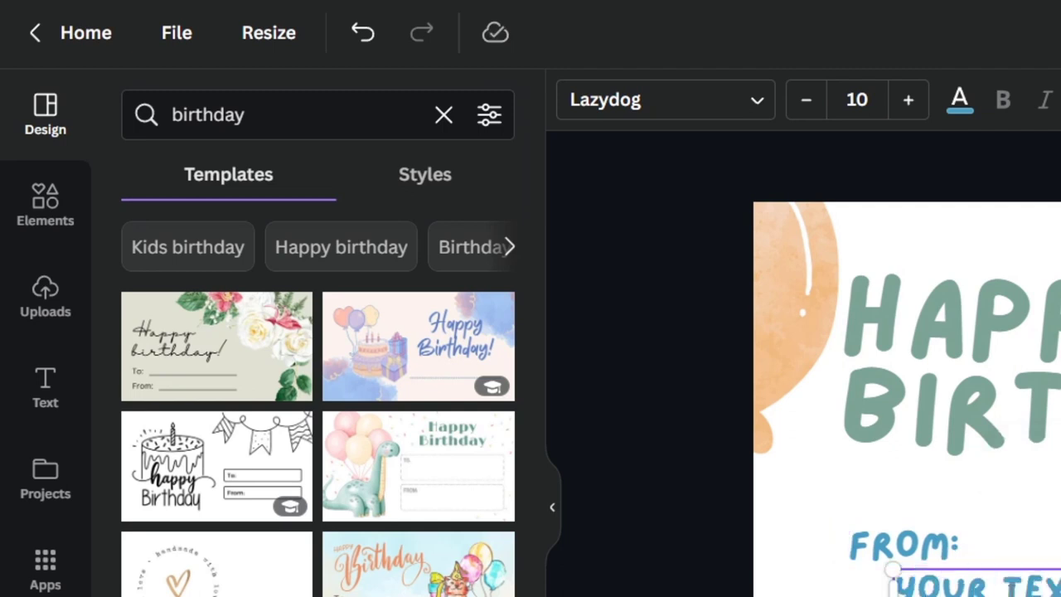
pyautogui.press('Escape')
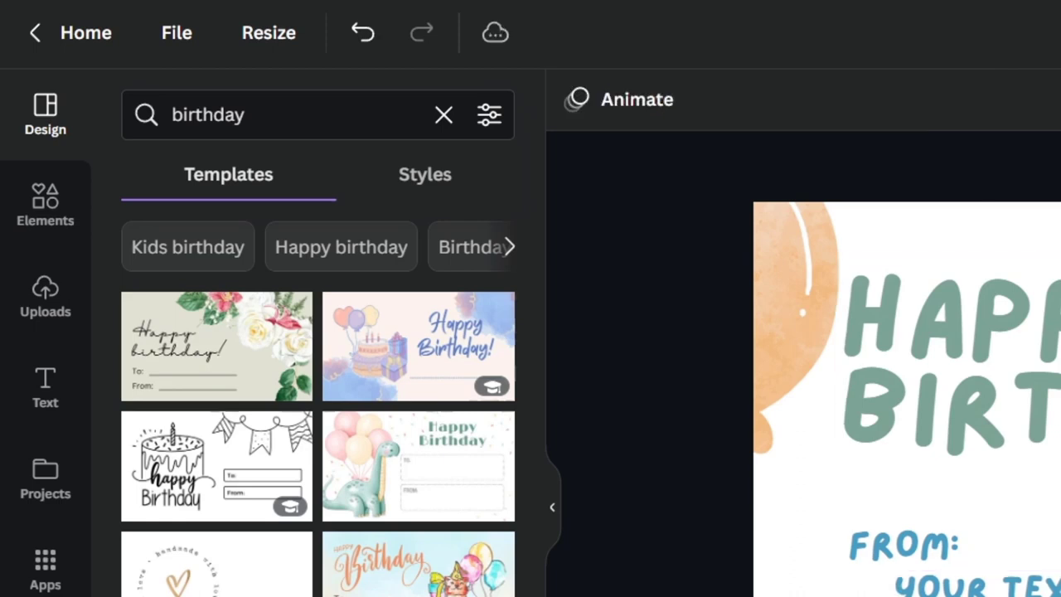
# Step: Color the YOUR TEXT HERE line coral red from the Watermelon and Stripes palette and place it just below FROM:
pyautogui.click(970, 580)
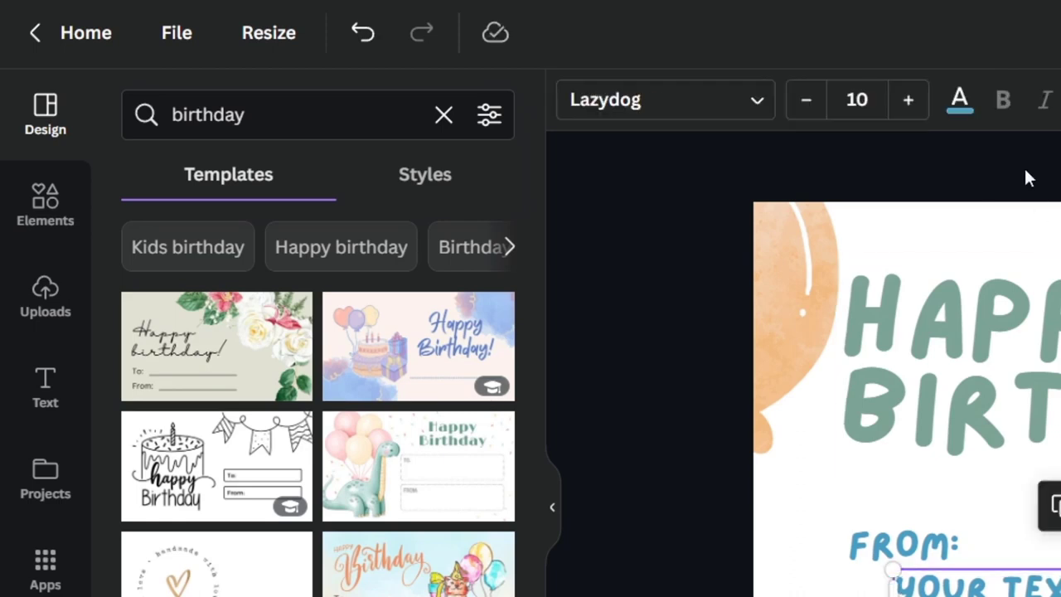
pyautogui.click(960, 101)
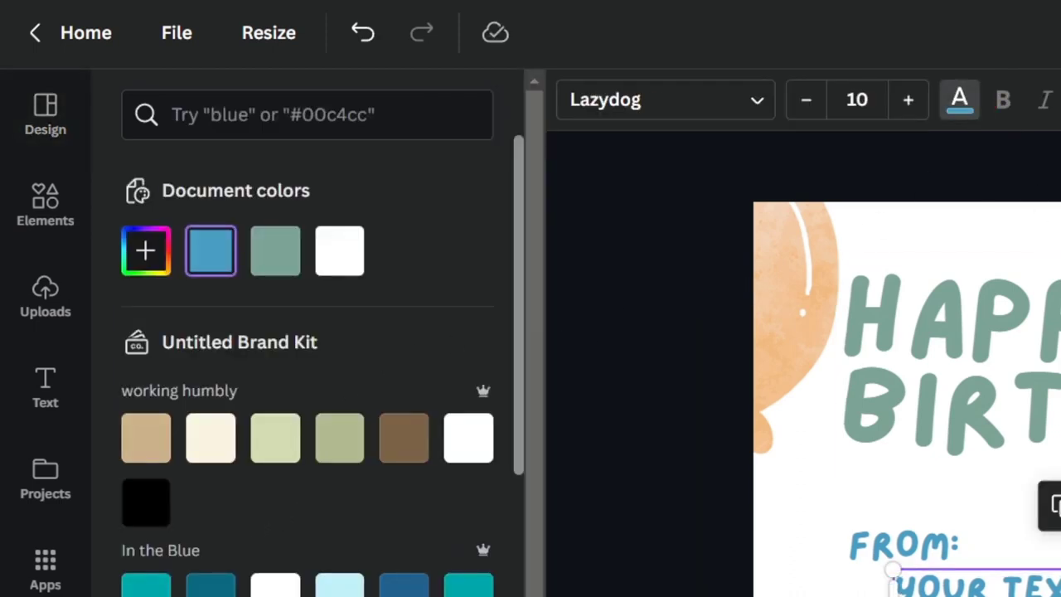
pyautogui.scroll(-5, 346, 572)
pyautogui.click(469, 503)
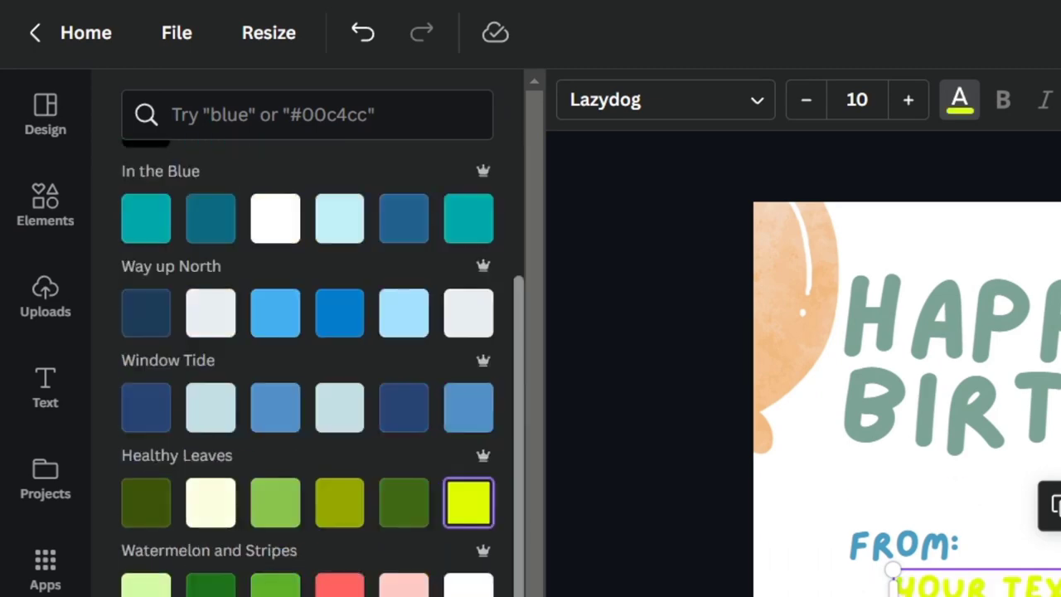
pyautogui.click(339, 589)
pyautogui.click(1008, 583)
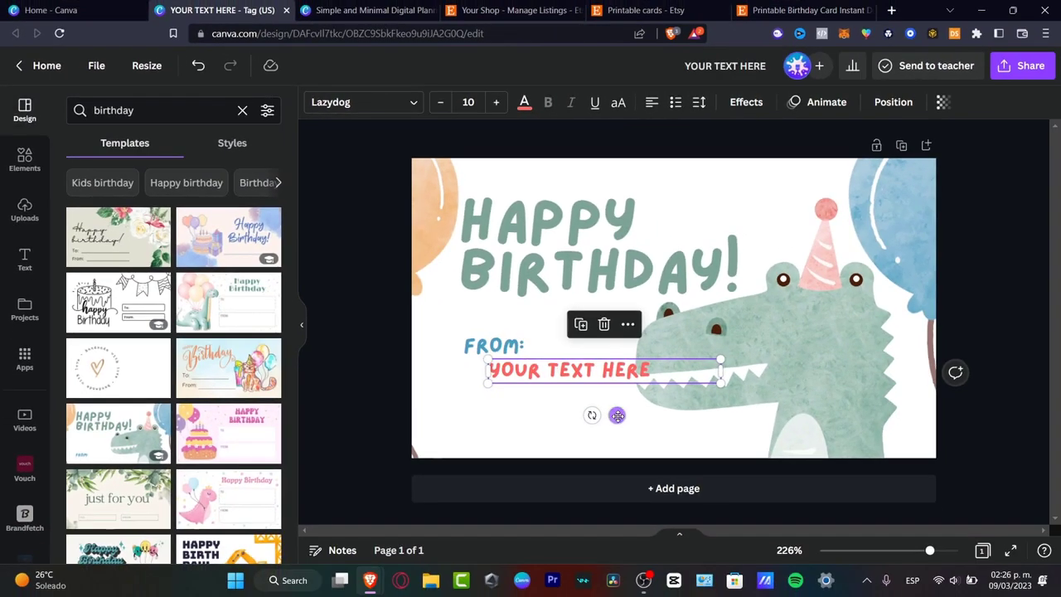
pyautogui.moveTo(617, 415); pyautogui.dragTo(576, 429)
# Step: Delete the crocodile illustration from the card and bring up the library of elements
pyautogui.click(838, 351)
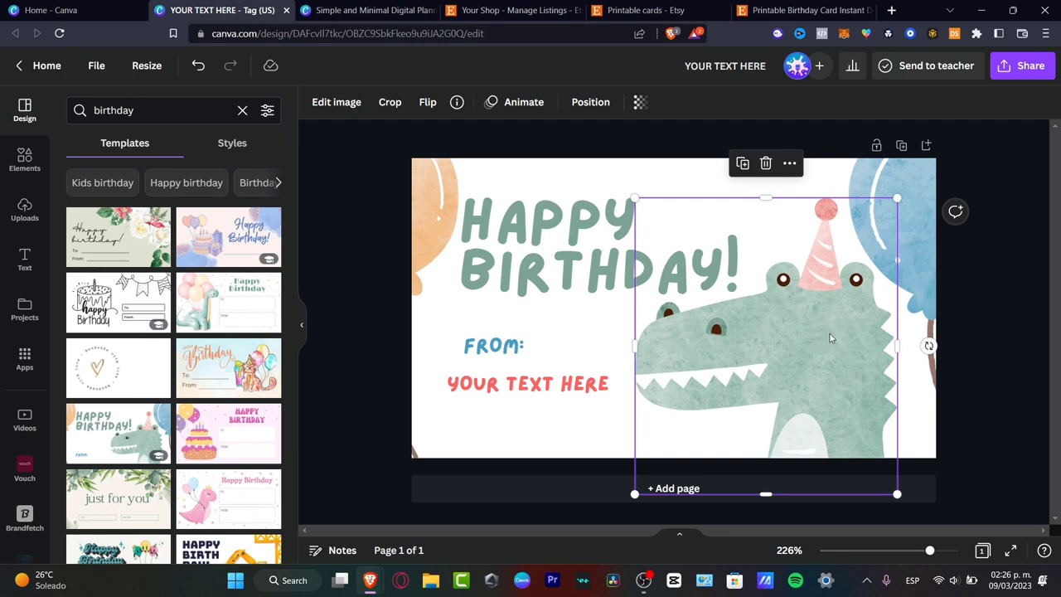
pyautogui.press('Delete')
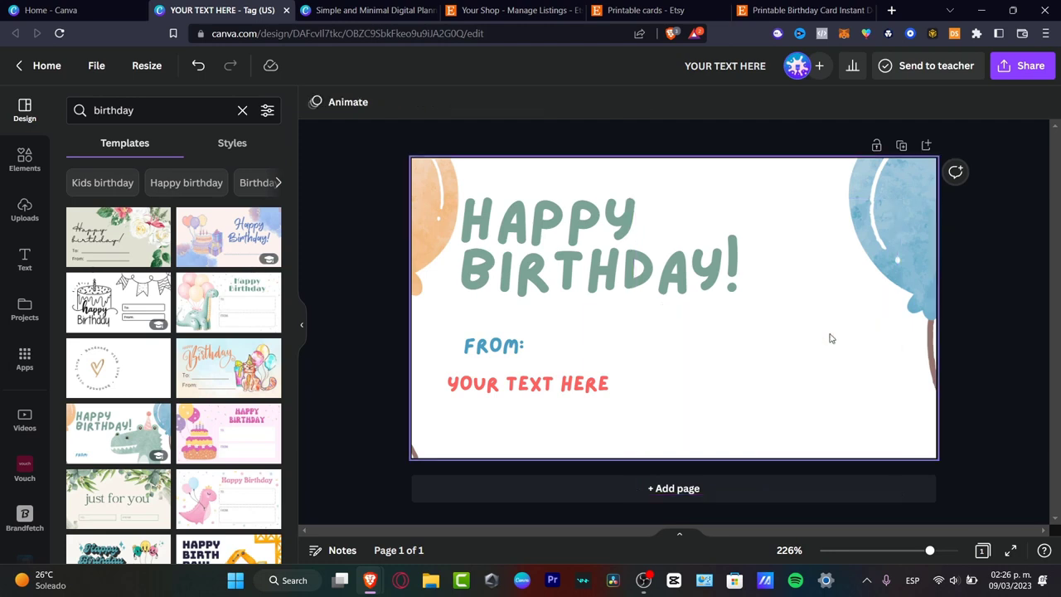
pyautogui.click(25, 160)
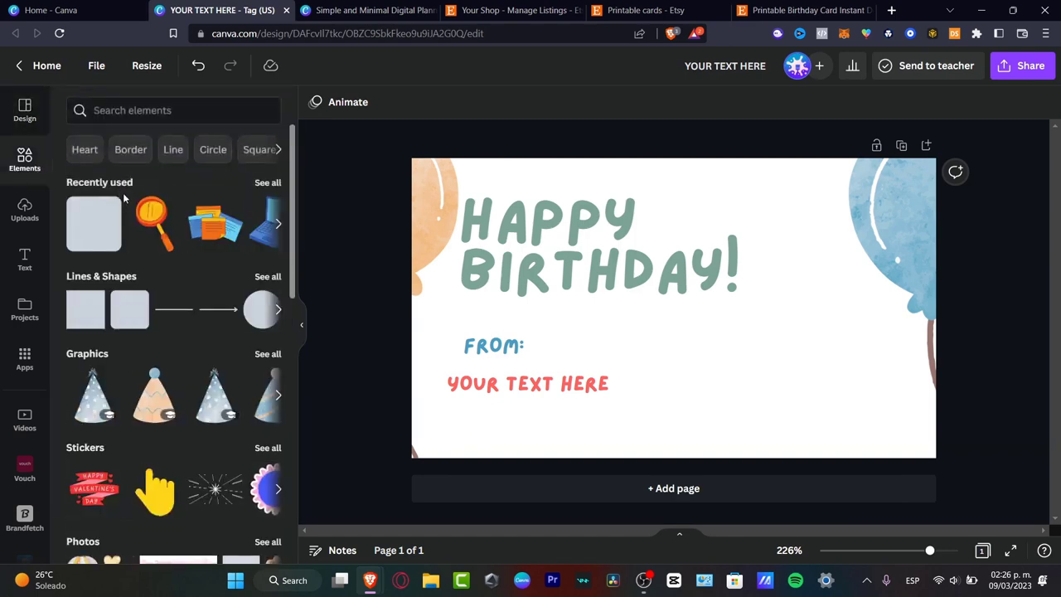
# Step: Try the orange magnifying glass graphic in the space beside the text, moving and resizing it
pyautogui.click(151, 222)
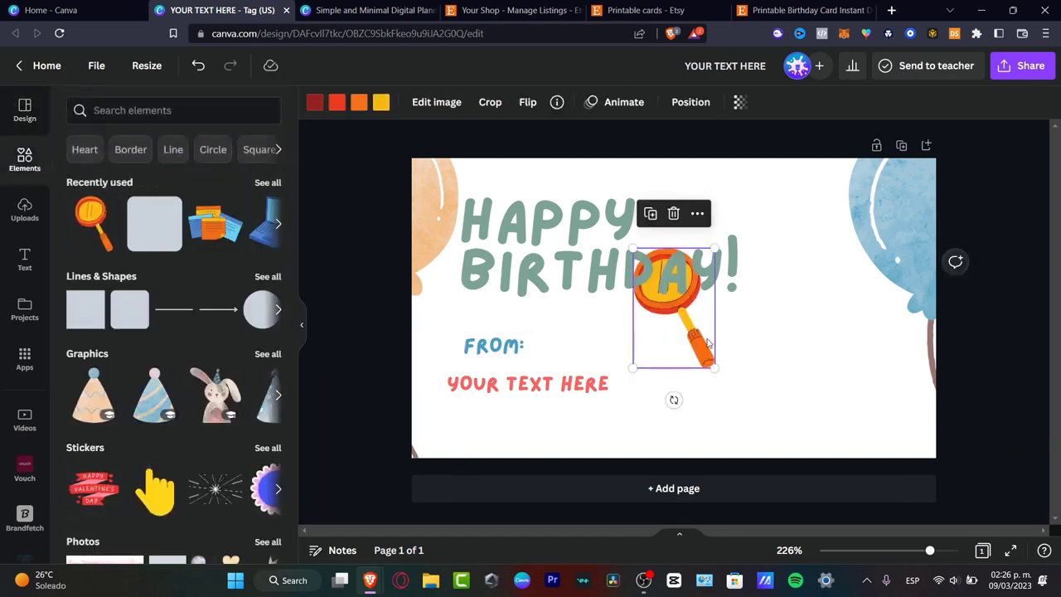
pyautogui.moveTo(696, 313); pyautogui.dragTo(852, 423)
pyautogui.moveTo(869, 347); pyautogui.dragTo(973, 197)
pyautogui.moveTo(888, 290); pyautogui.dragTo(827, 376)
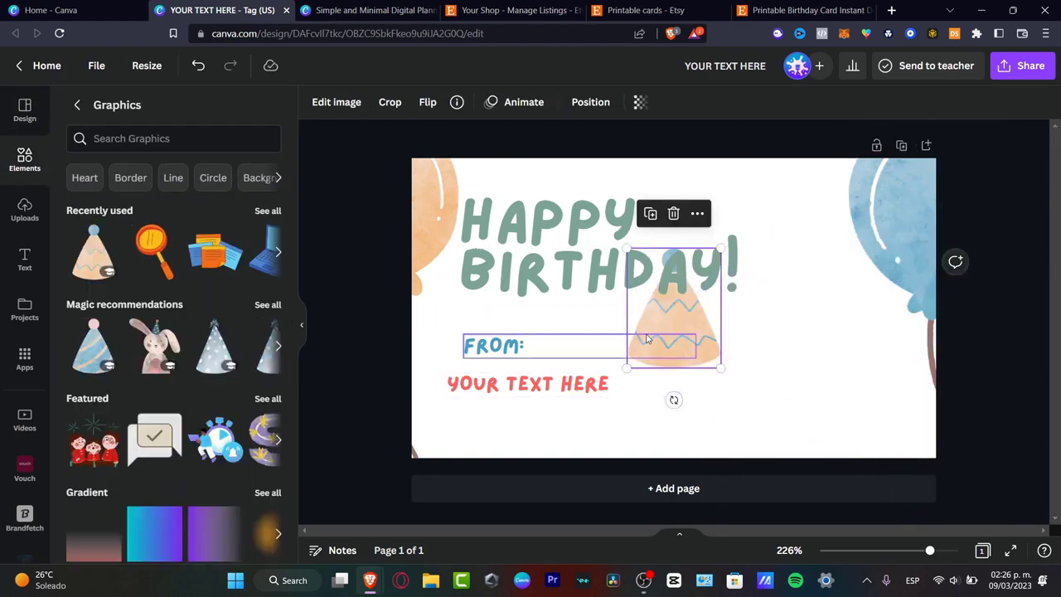
# Step: Place the peach party hat with blue zigzags in the empty area beside the YOUR TEXT HERE line
pyautogui.moveTo(690, 324); pyautogui.dragTo(808, 356)
pyautogui.press('Escape')
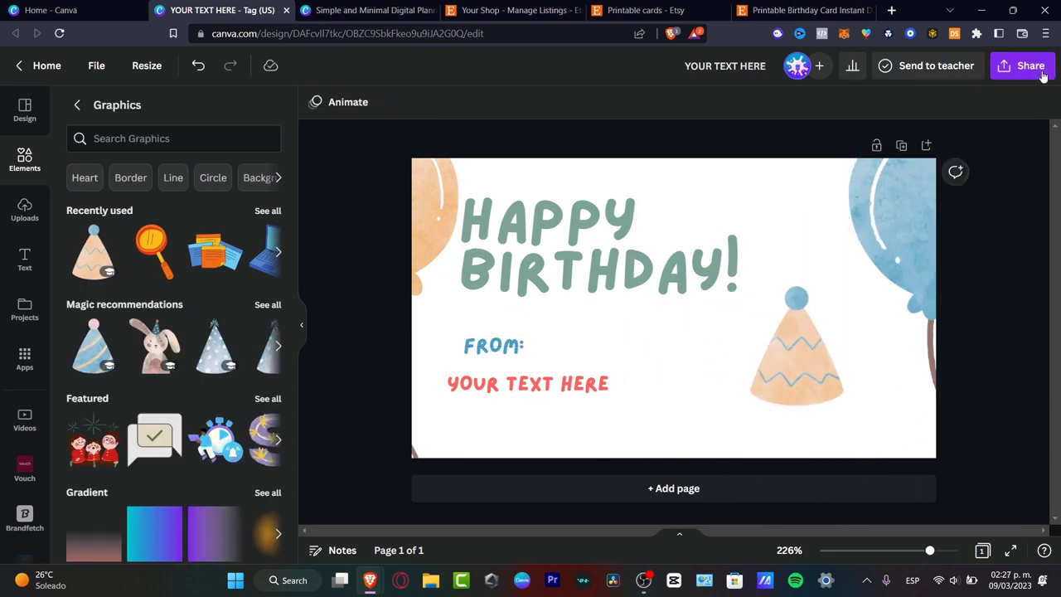
# Step: Download the birthday card as a PNG and save it as YOUR TEXT HERE in the ENVATO ELEMENTS folder
pyautogui.click(1029, 65)
pyautogui.click(895, 418)
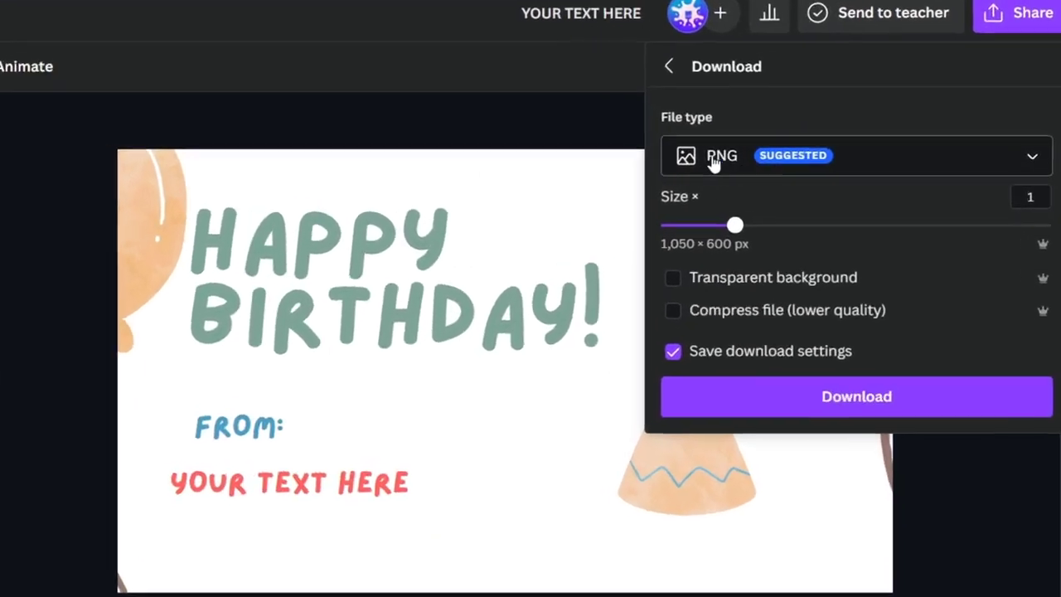
pyautogui.click(839, 402)
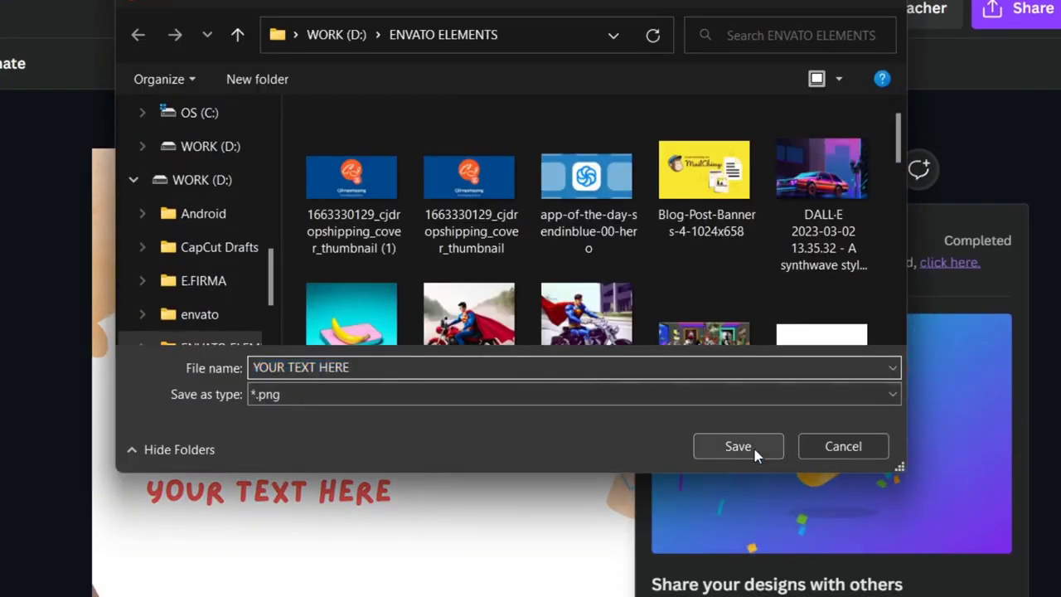
pyautogui.click(753, 445)
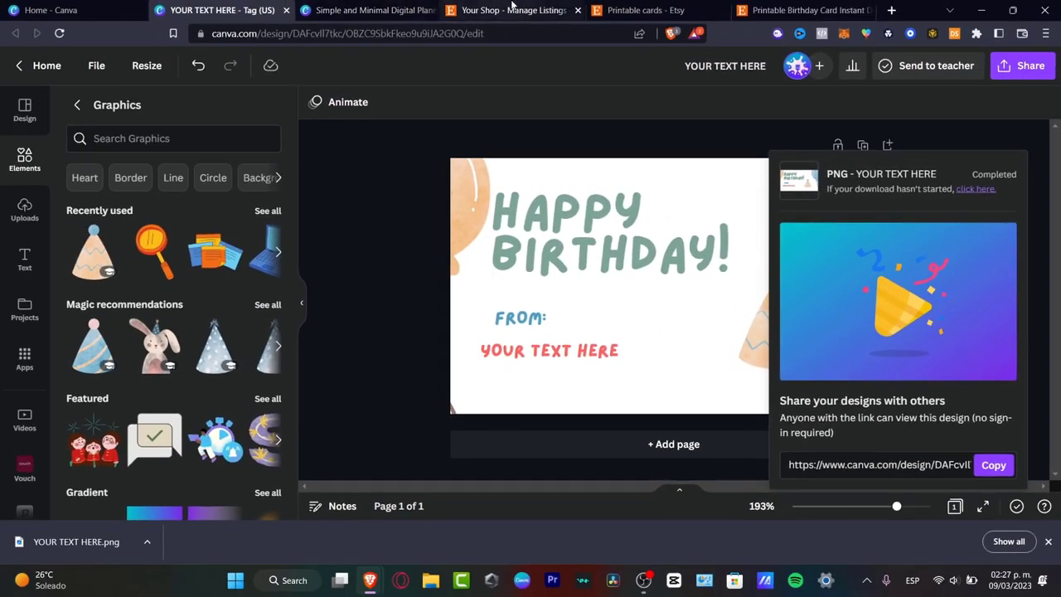
# Step: Switch to Etsy and review the shop's listings page and the search results for printable cards
pyautogui.click(513, 10)
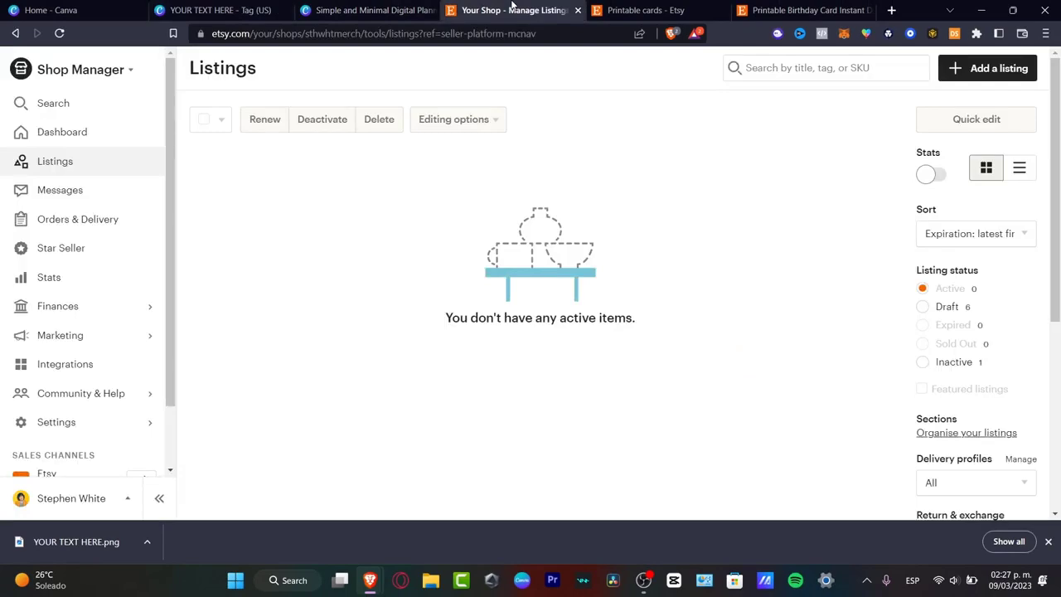
pyautogui.click(647, 10)
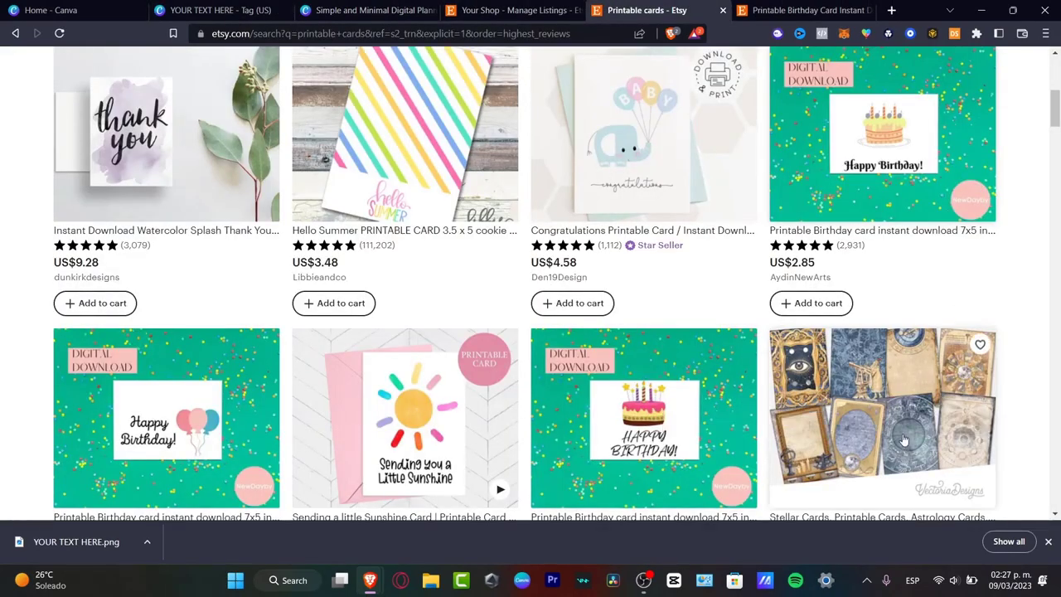
pyautogui.scroll(3, 860, 383)
pyautogui.scroll(2, 713, 373)
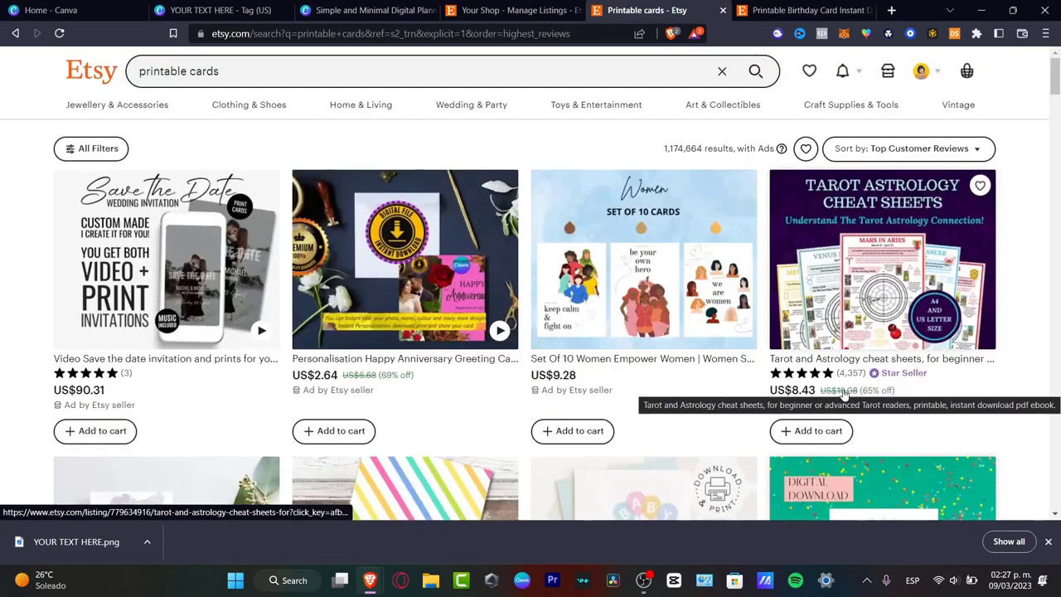
# Step: Close the digital planner Pinterest pin design in Canva and return to the birthday tag design
pyautogui.click(371, 10)
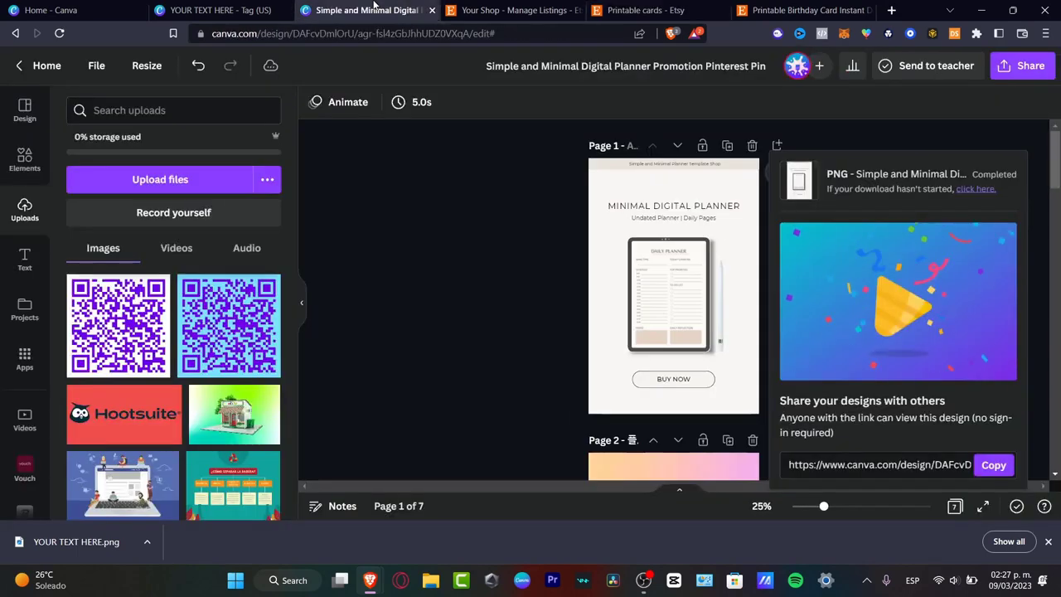
pyautogui.click(432, 10)
pyautogui.click(246, 9)
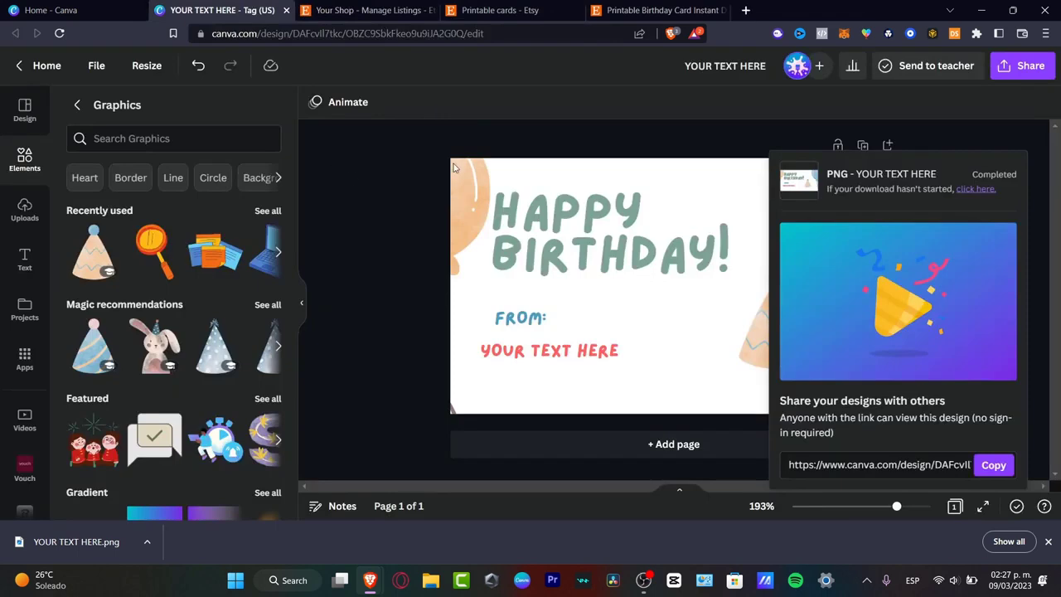
# Step: Leave the birthday tag for the Canva home page and start a design with a custom size
pyautogui.click(41, 65)
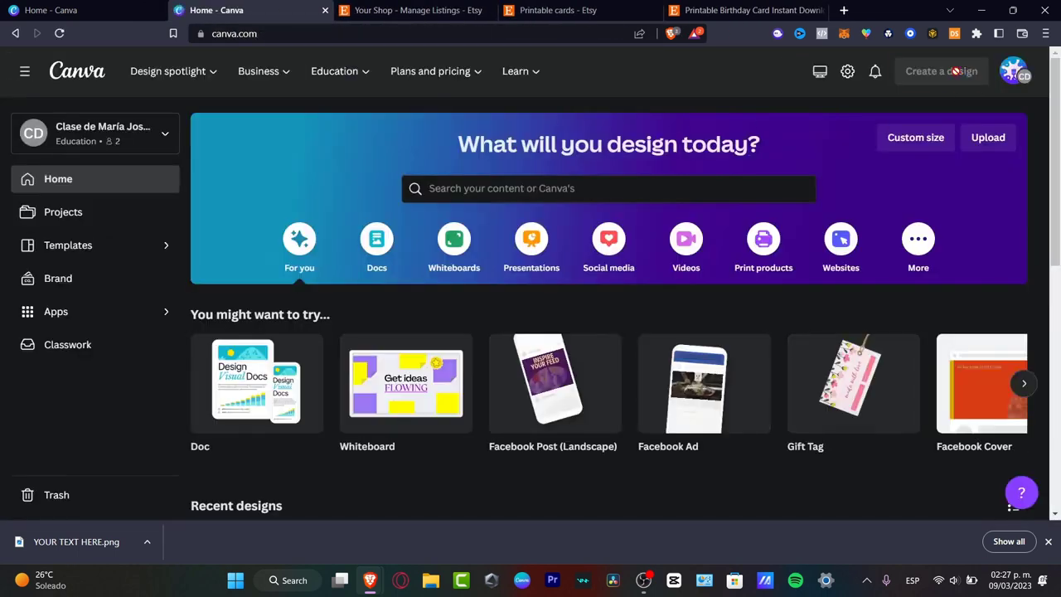
pyautogui.click(946, 71)
pyautogui.click(788, 446)
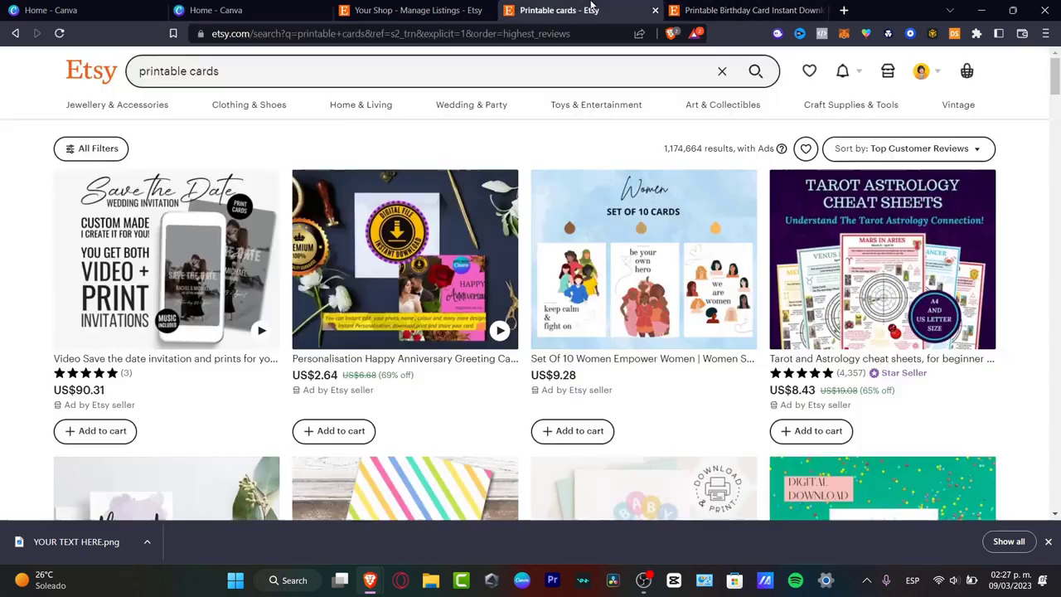
# Step: Browse the printable card listings on Etsy to see how their preview images are presented
pyautogui.click(560, 10)
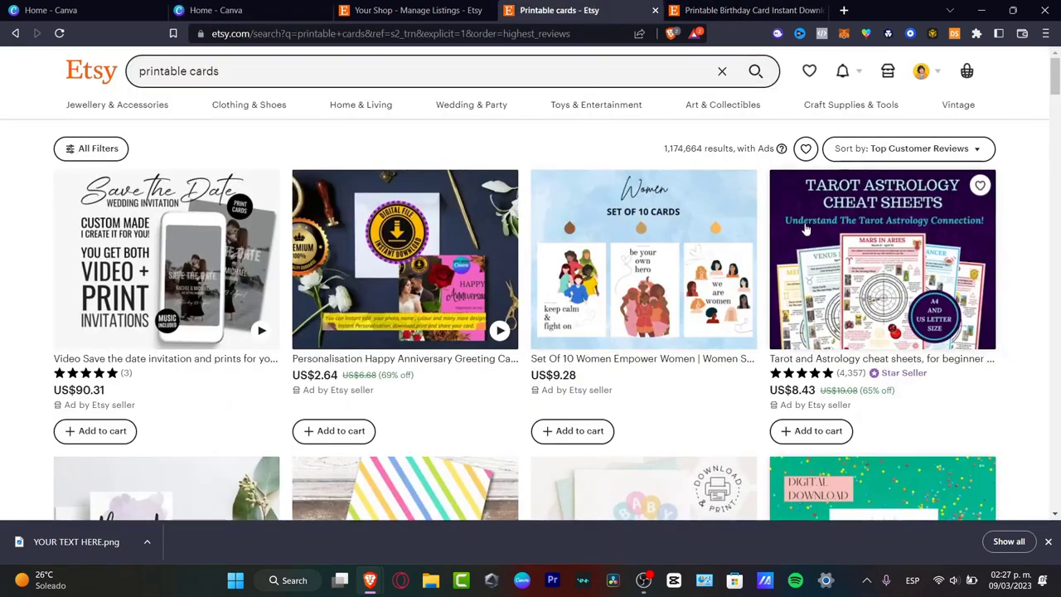
pyautogui.scroll(-3, 981, 263)
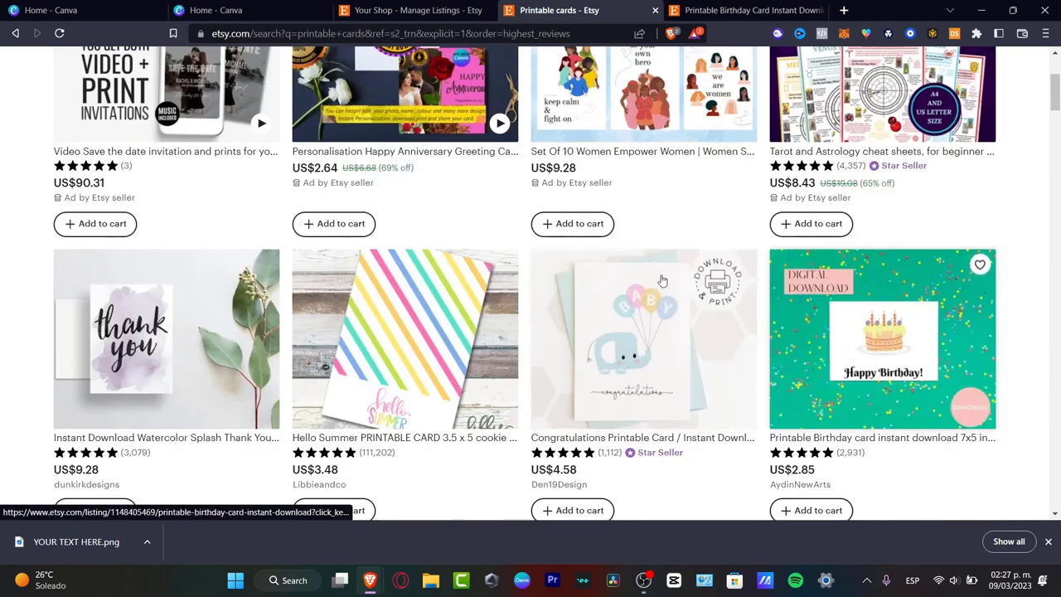
pyautogui.scroll(-6, 741, 437)
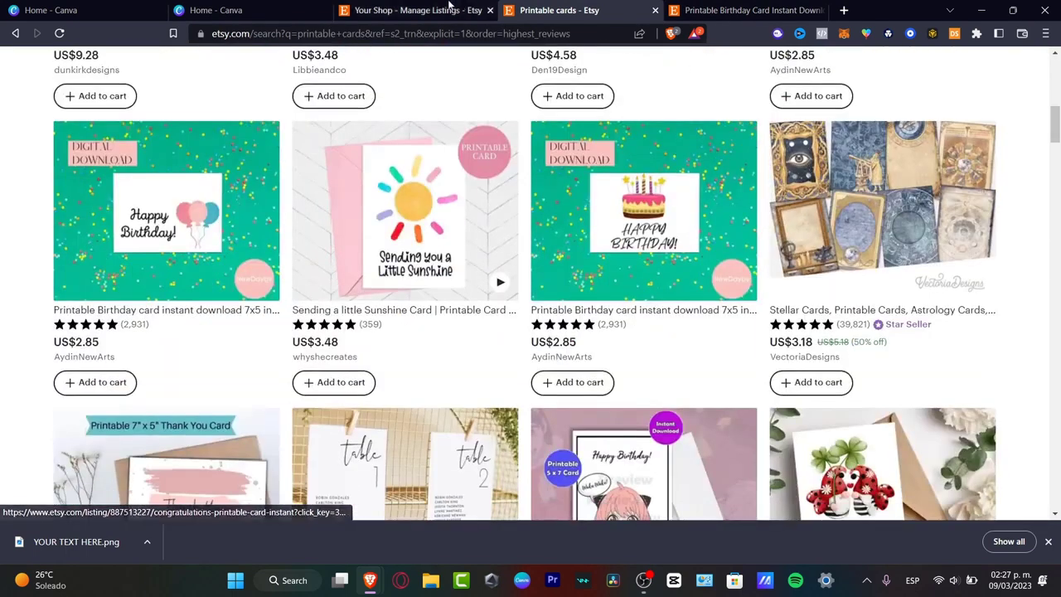
pyautogui.click(464, 7)
# Step: Create a 1000 × 1200 px design in Canva and position the birthday card image tilted near the page's centre
pyautogui.click(232, 10)
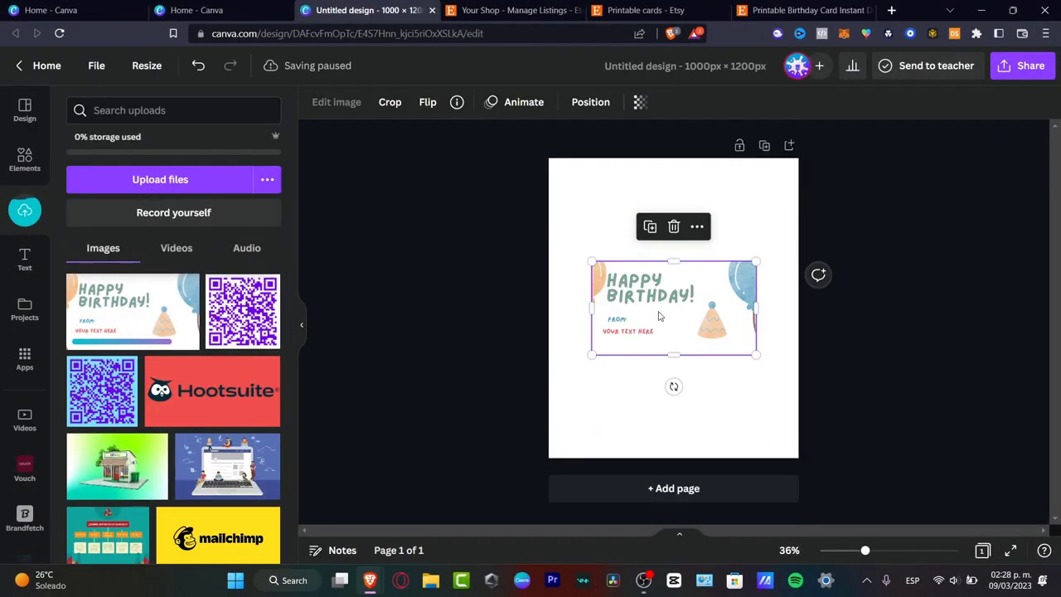
pyautogui.moveTo(659, 316)
pyautogui.mouseDown()
pyautogui.moveTo(660, 284)
pyautogui.moveTo(660, 301)
pyautogui.mouseUp()
pyautogui.moveTo(675, 372); pyautogui.dragTo(704, 367)
pyautogui.moveTo(710, 306); pyautogui.dragTo(702, 315)
# Step: Search the design templates for PRINTABLE card and look through the matching layouts
pyautogui.click(25, 109)
pyautogui.click(182, 111)
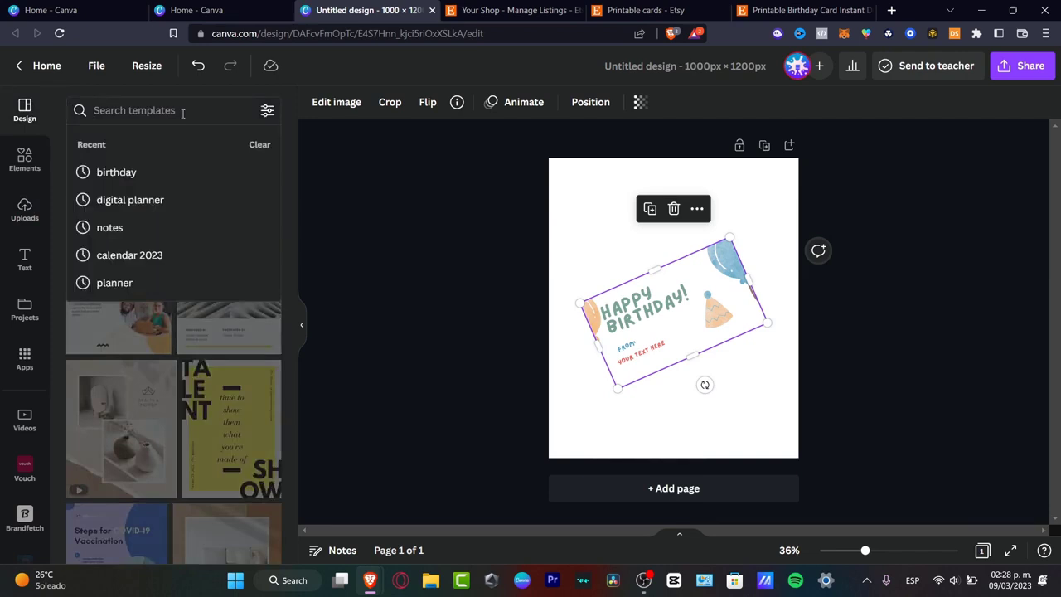
pyautogui.write('PRINTABLE')
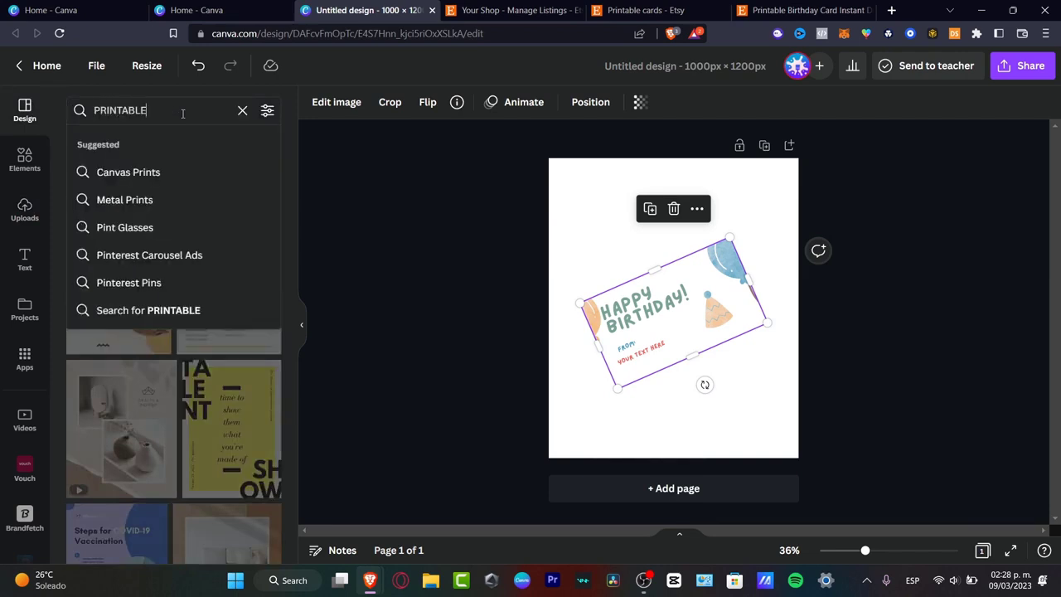
pyautogui.write(' card')
pyautogui.press('Return')
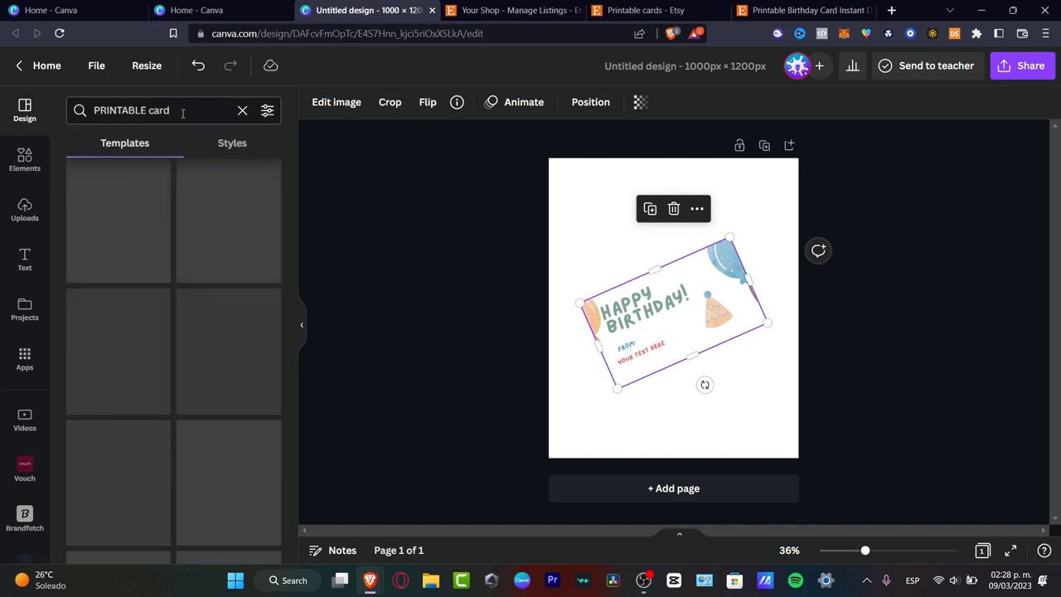
pyautogui.scroll(-5, 174, 357)
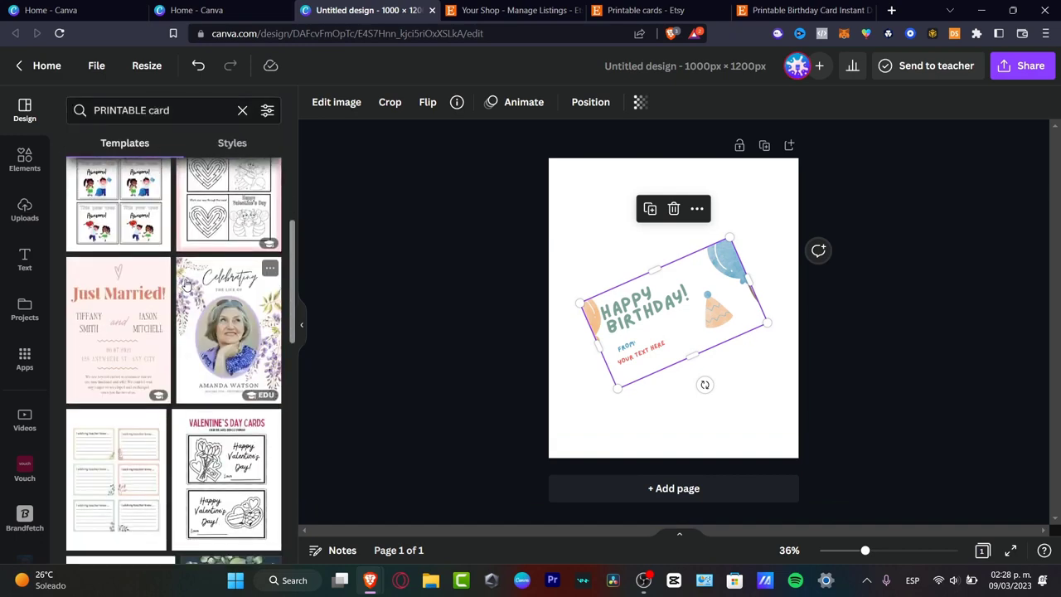
# Step: Try the beige Baby Shower bodysuit template on the page, and undo it
pyautogui.scroll(-5, 232, 407)
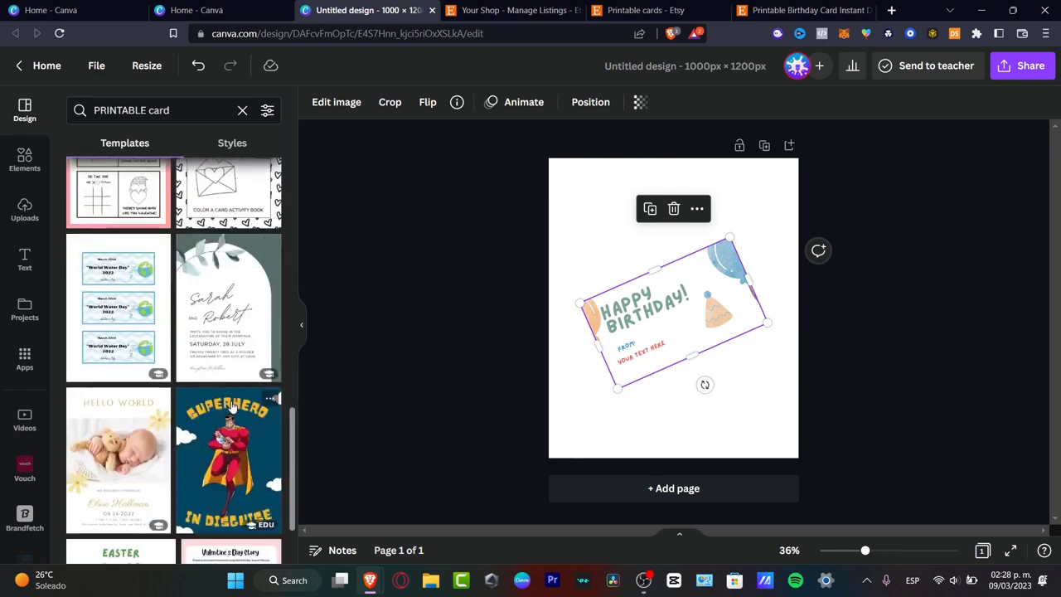
pyautogui.scroll(-10, 231, 407)
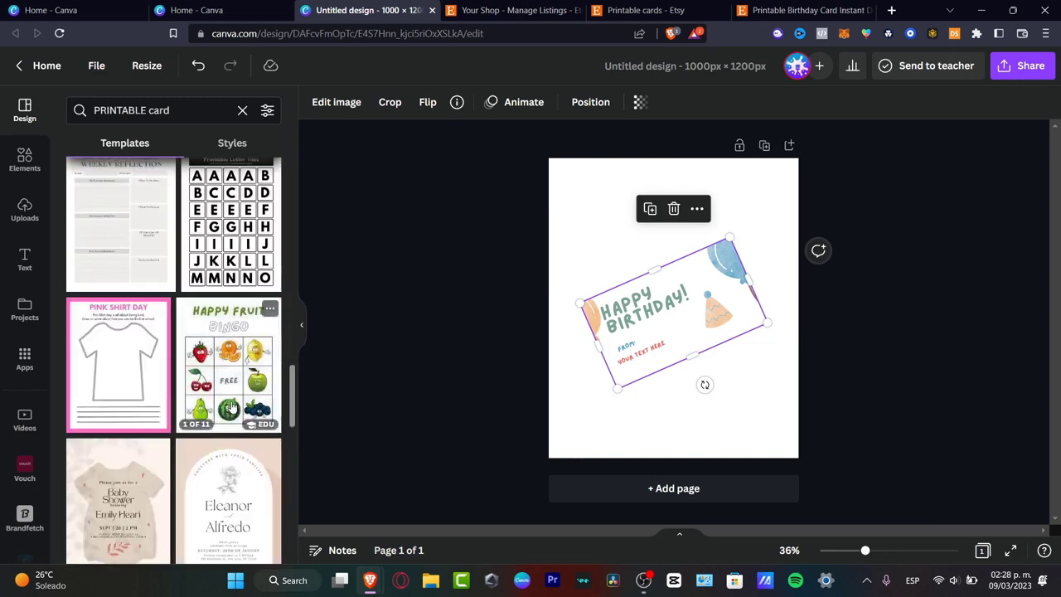
pyautogui.scroll(-3, 231, 407)
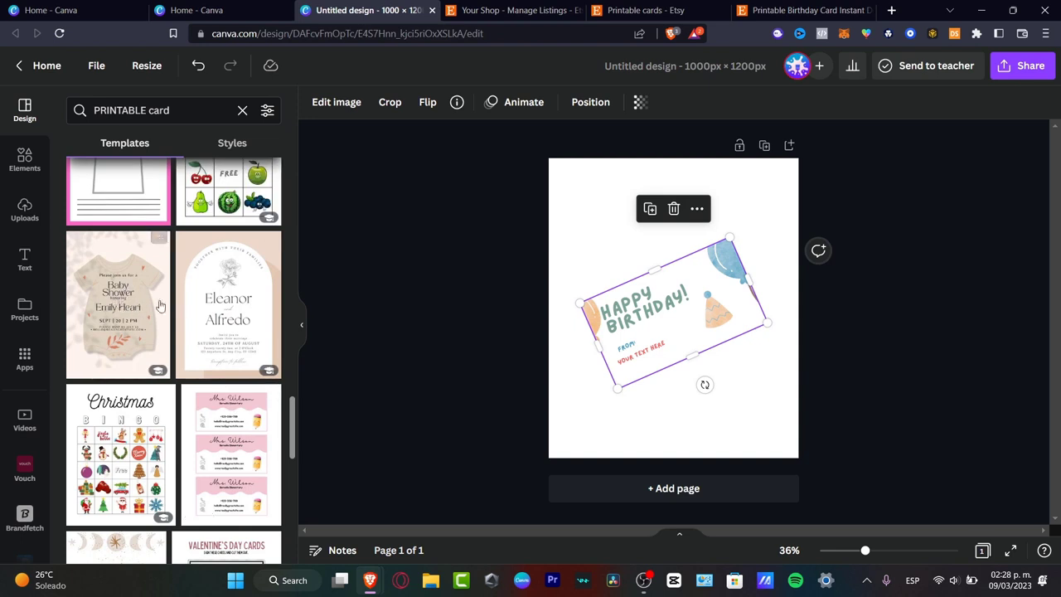
pyautogui.click(130, 307)
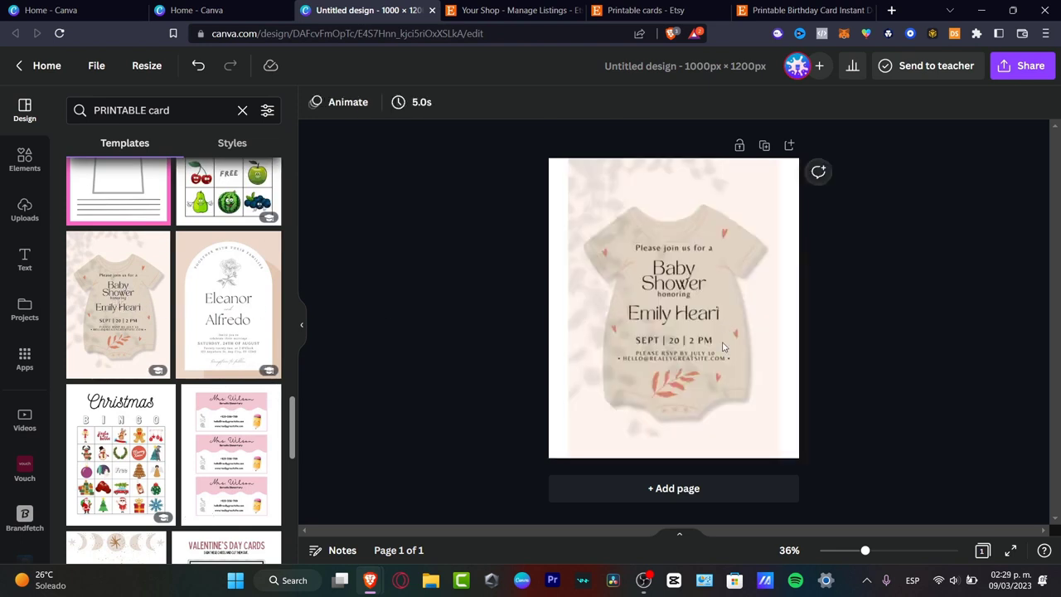
pyautogui.click(701, 316)
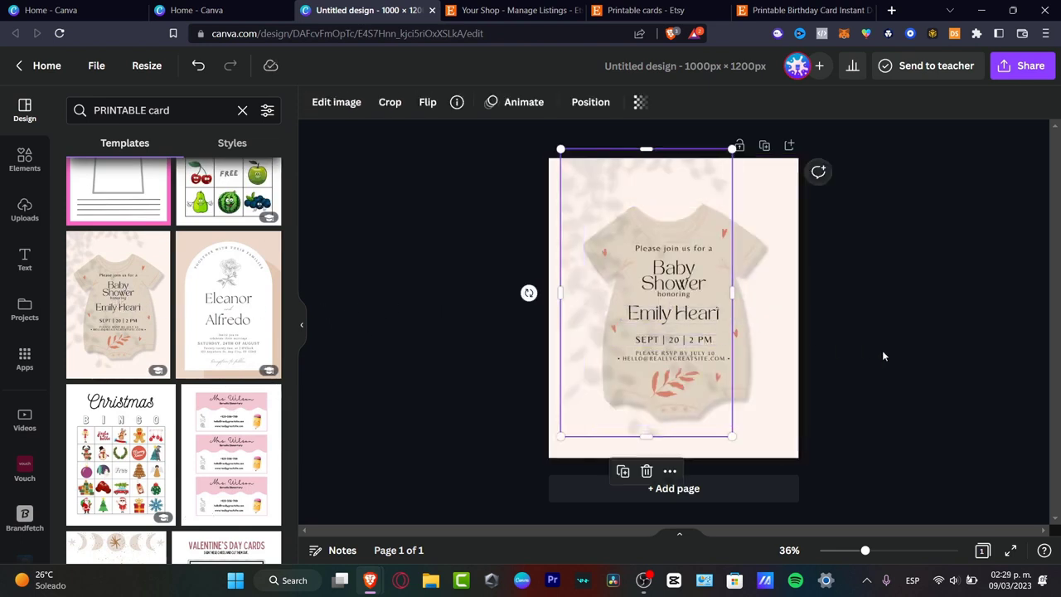
pyautogui.hotkey('ctrl', 'z')
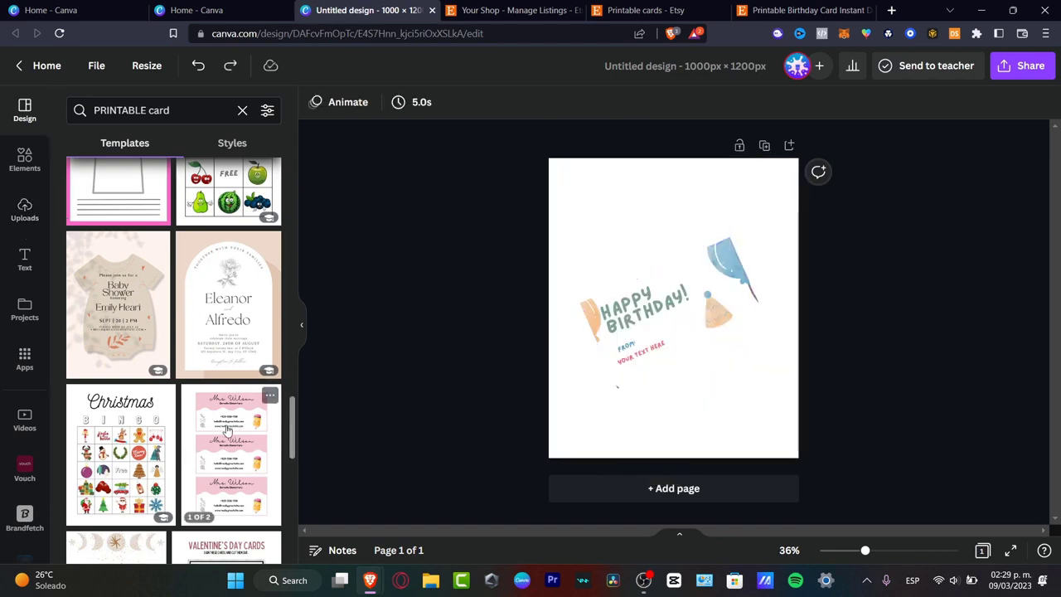
# Step: Search the photos for mockup and fill the page with the picture of a blank sheet on a wooden plate
pyautogui.scroll(-3, 228, 430)
pyautogui.scroll(-5, 280, 355)
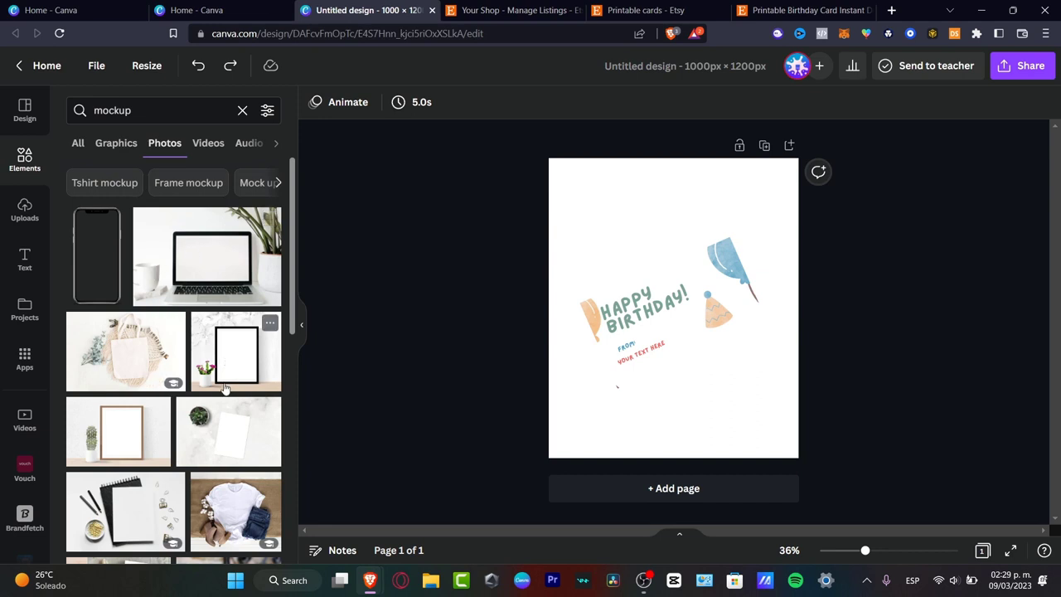
pyautogui.scroll(-3, 237, 441)
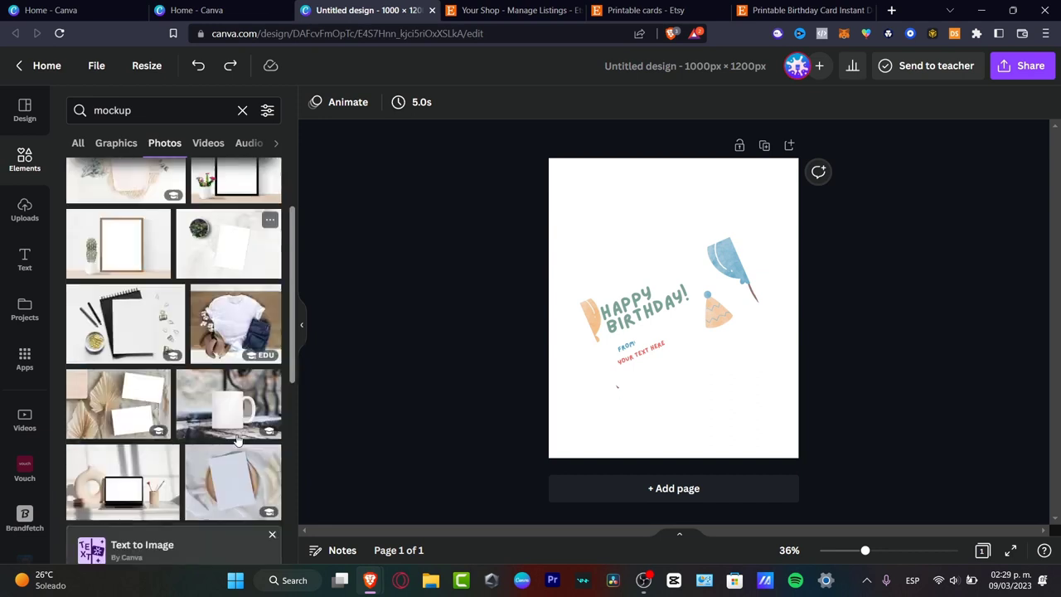
pyautogui.scroll(3, 238, 441)
pyautogui.scroll(-3, 170, 373)
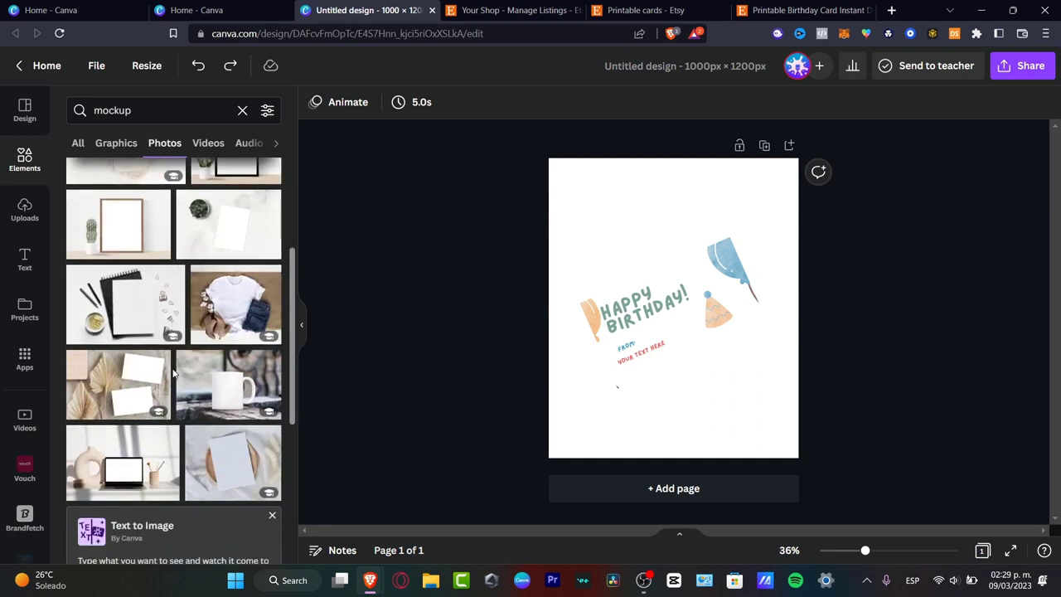
pyautogui.click(236, 466)
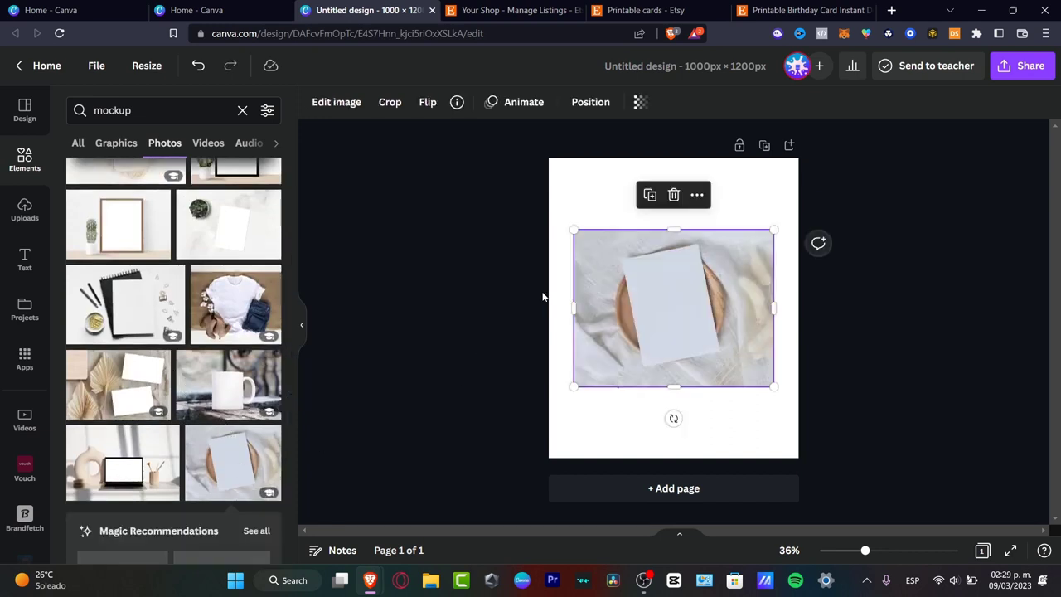
pyautogui.moveTo(697, 340); pyautogui.dragTo(668, 408)
pyautogui.moveTo(749, 301); pyautogui.dragTo(904, 129)
pyautogui.moveTo(720, 313); pyautogui.dragTo(667, 311)
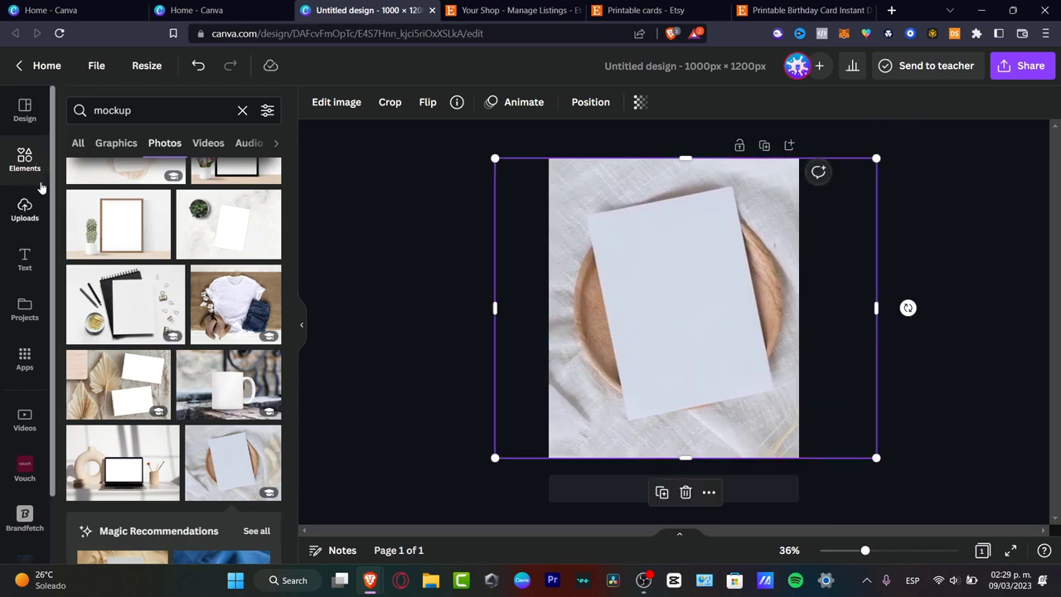
# Step: Replace the old tilted card with a fresh copy of the uploaded birthday card image and rotate it toward the mockup sheet
pyautogui.click(25, 209)
pyautogui.click(132, 311)
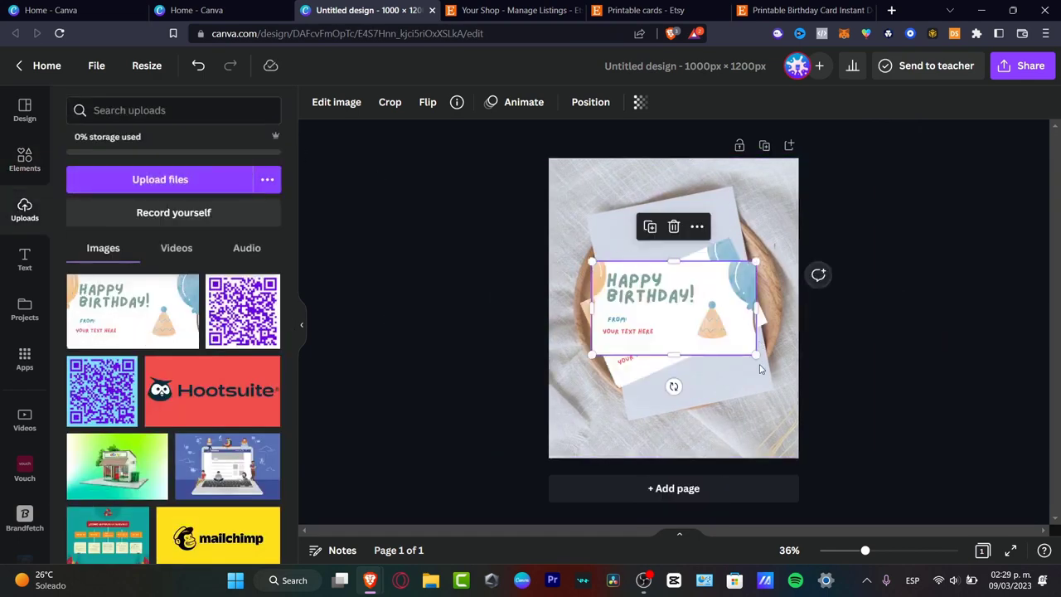
pyautogui.click(714, 371)
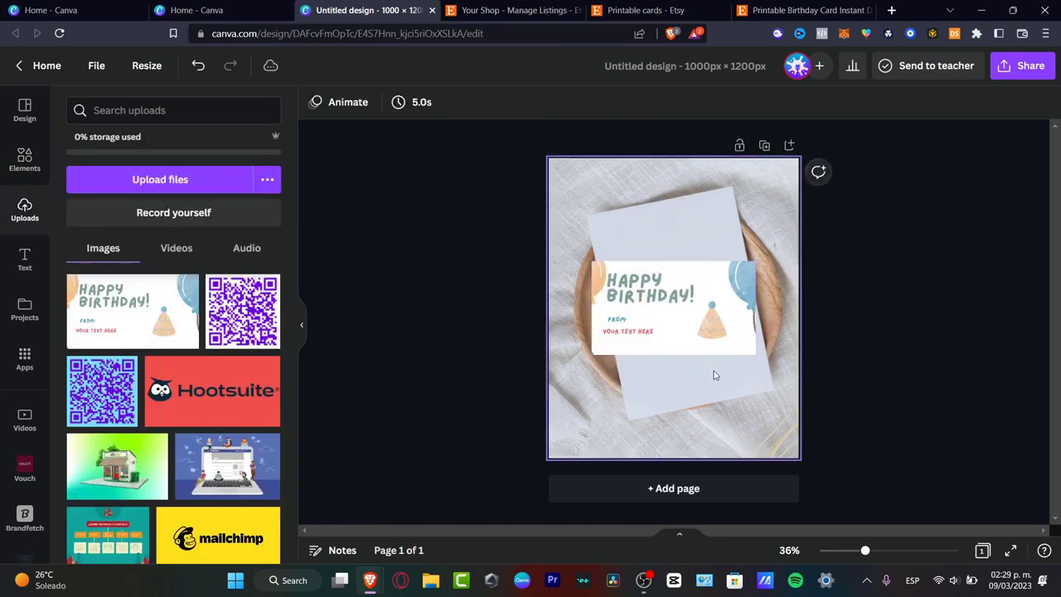
pyautogui.click(677, 322)
pyautogui.moveTo(663, 386); pyautogui.dragTo(528, 338)
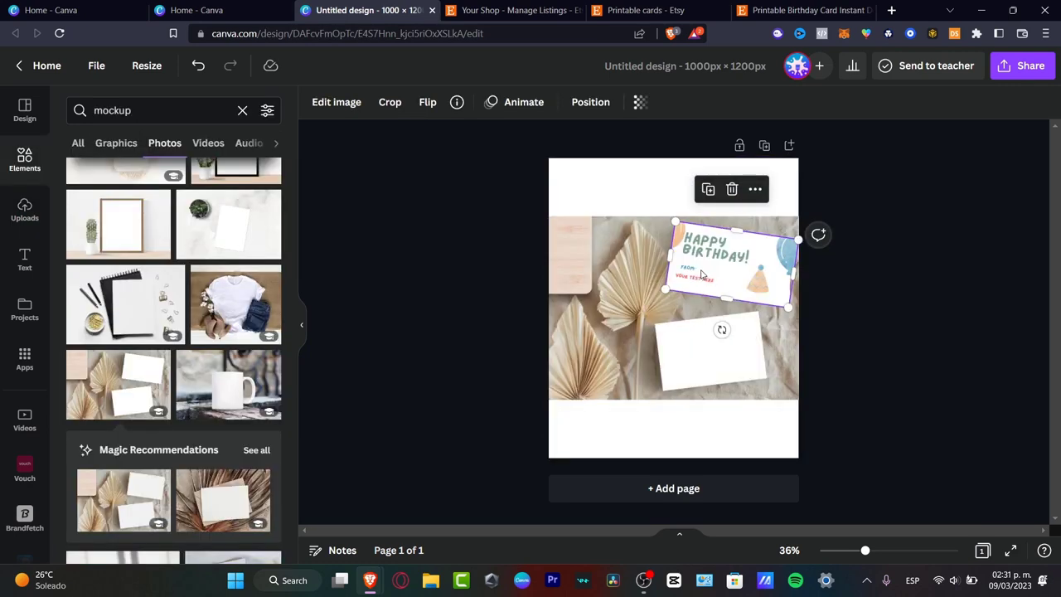
# Step: Duplicate the birthday card image and fit the copy onto the mockup's lower blank card, rotated about -7°
pyautogui.hotkey('ctrl', 'v')
pyautogui.moveTo(738, 284); pyautogui.dragTo(711, 353)
pyautogui.moveTo(698, 422); pyautogui.dragTo(713, 421)
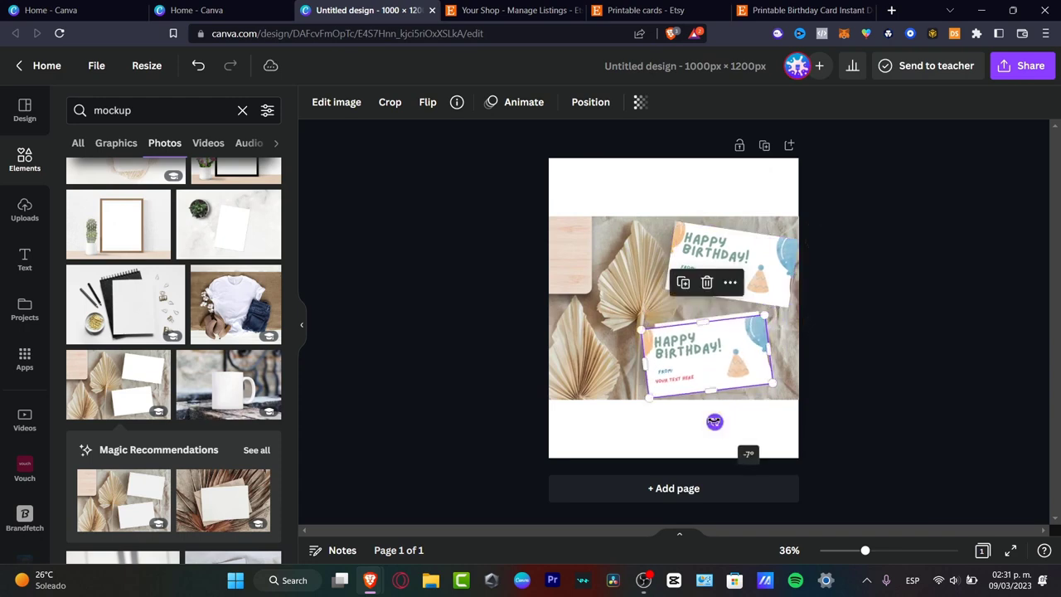
pyautogui.moveTo(711, 362); pyautogui.dragTo(711, 357)
pyautogui.click(966, 401)
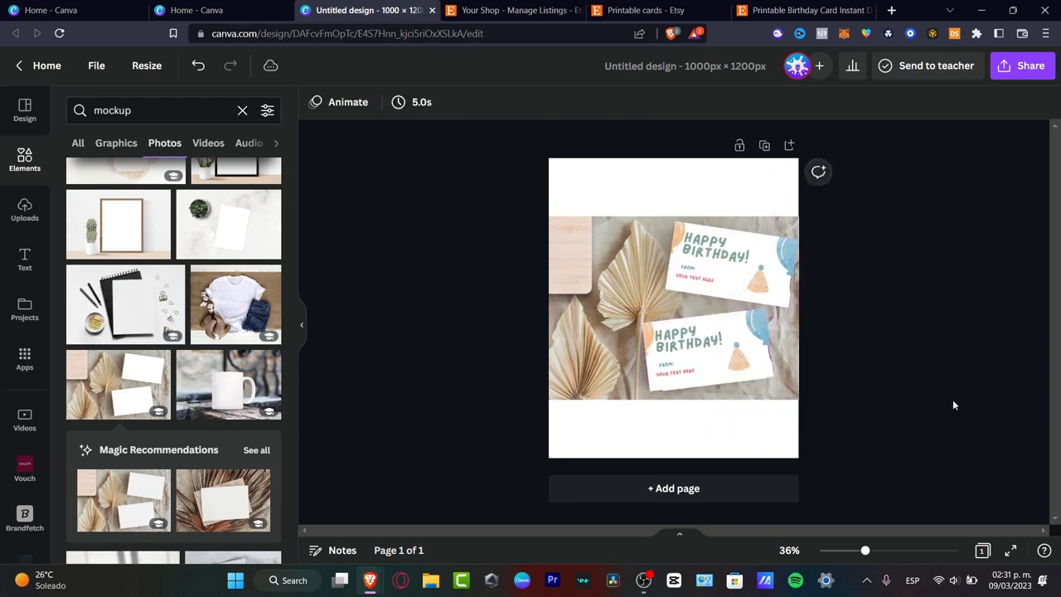
# Step: Set the page background behind the mockup photo to black
pyautogui.hotkey('ctrl', '+')
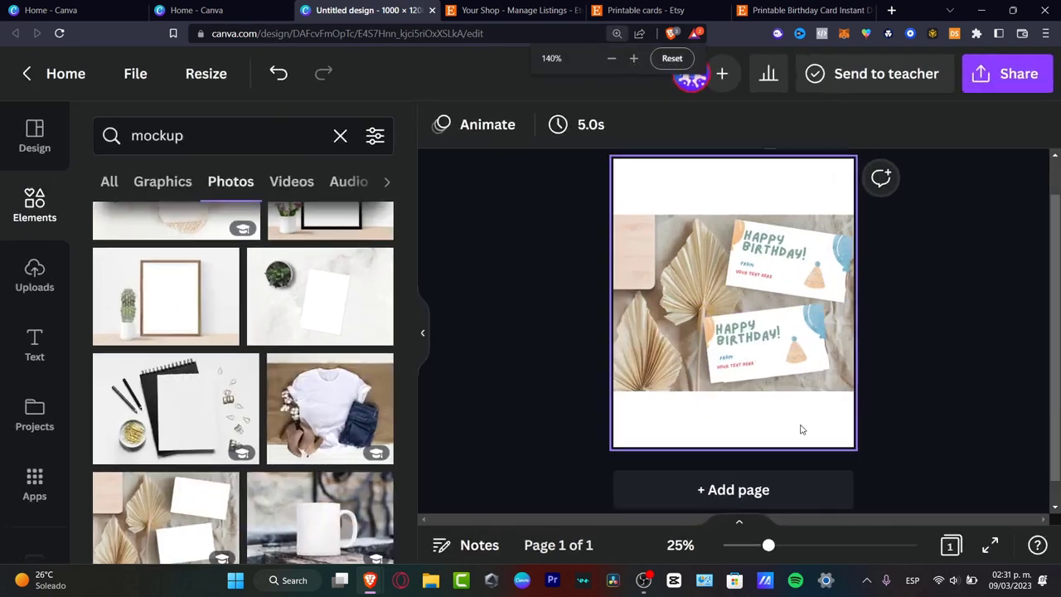
pyautogui.scroll(-2, 801, 426)
pyautogui.scroll(4, 800, 426)
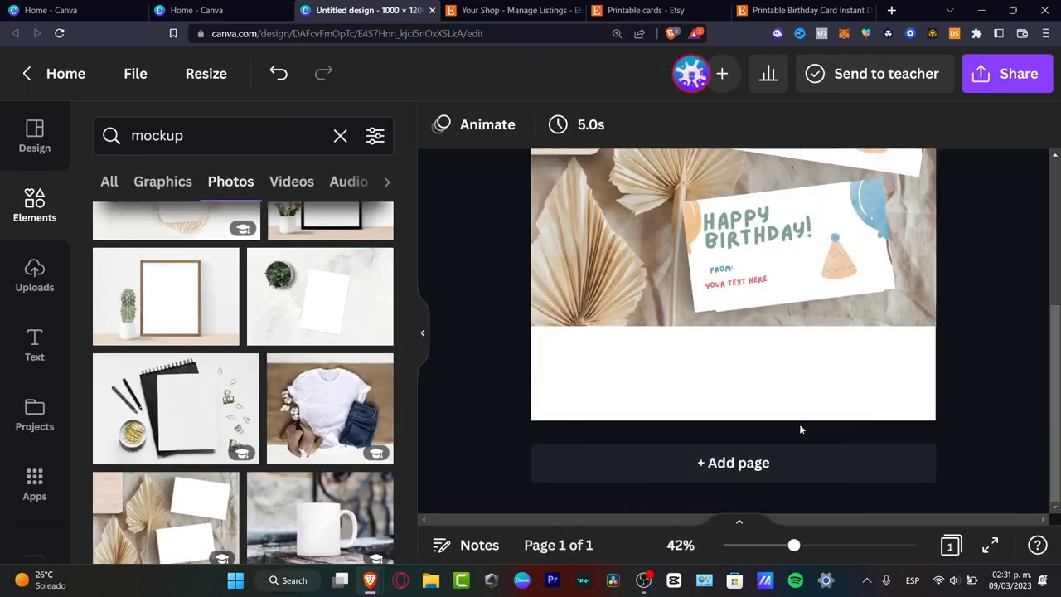
pyautogui.click(1046, 33)
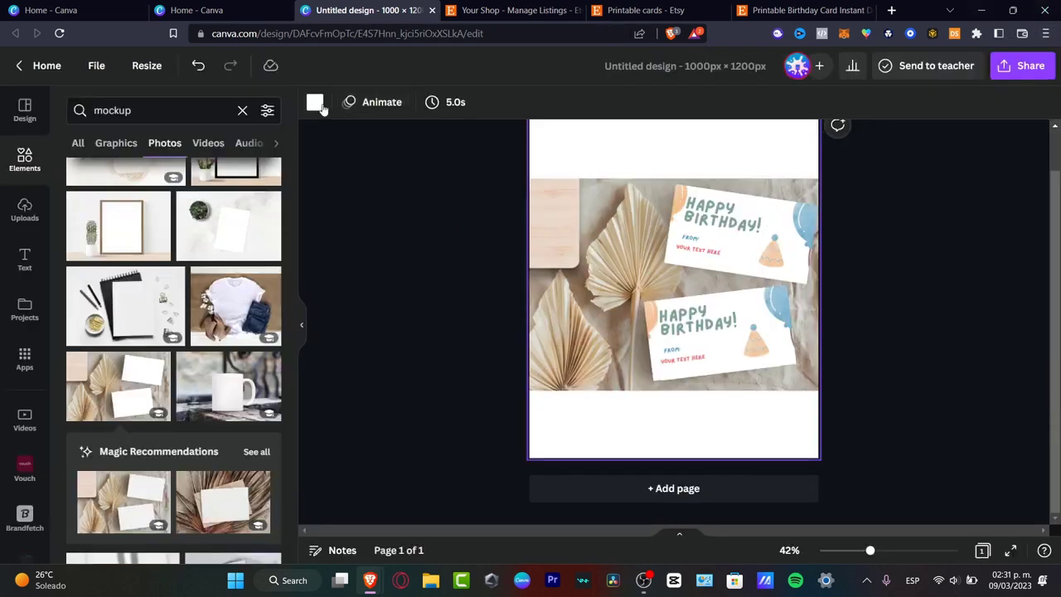
pyautogui.click(315, 104)
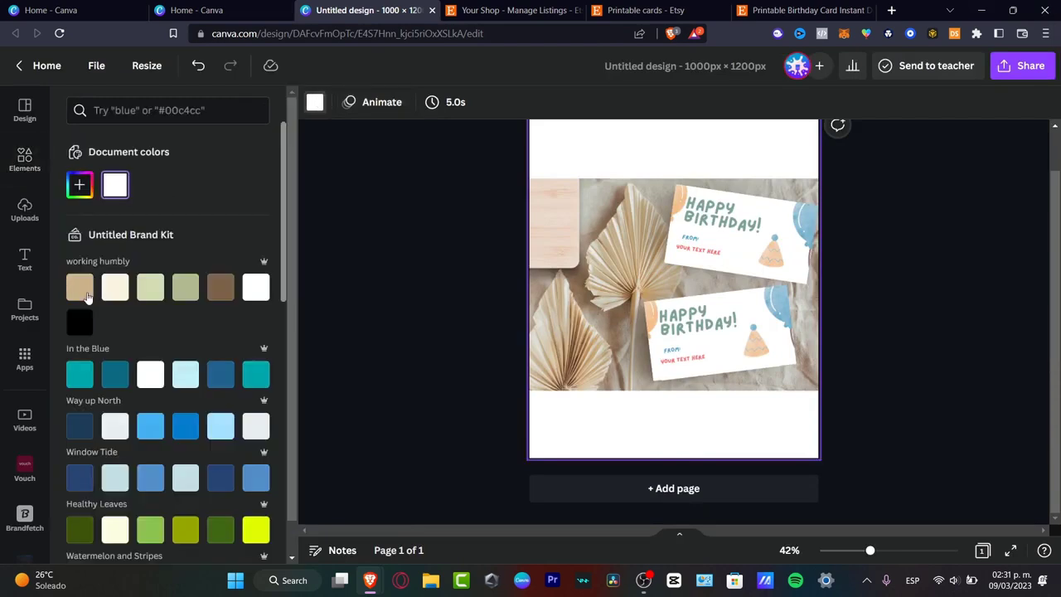
pyautogui.click(82, 323)
pyautogui.click(821, 297)
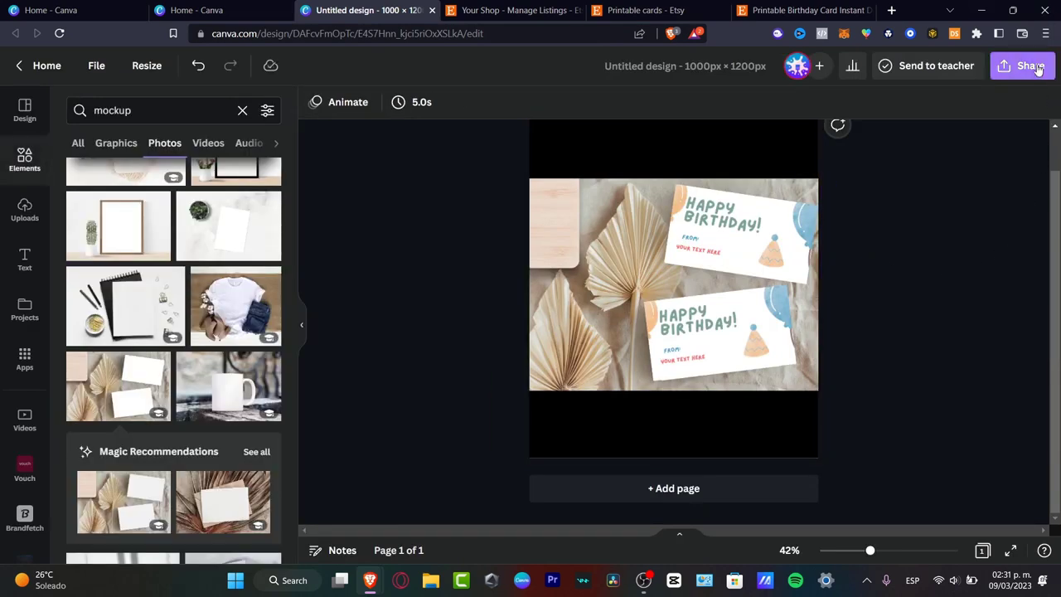
# Step: Download the preview design as a 1,000 × 1,200 px PNG, saving it as Untitled design in the ENVATO ELEMENTS folder
pyautogui.click(1022, 66)
pyautogui.click(834, 418)
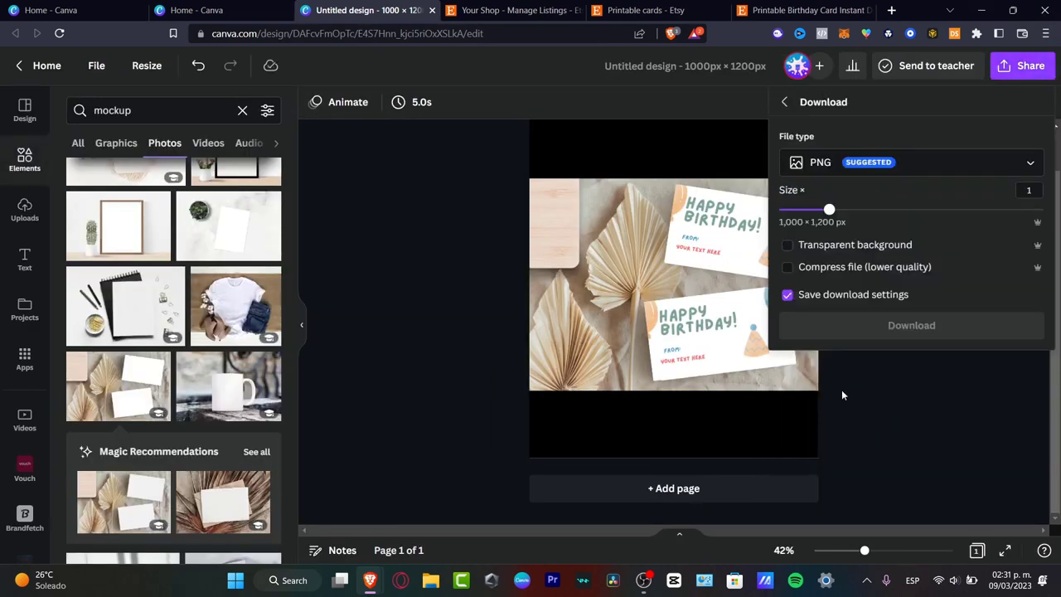
pyautogui.click(931, 330)
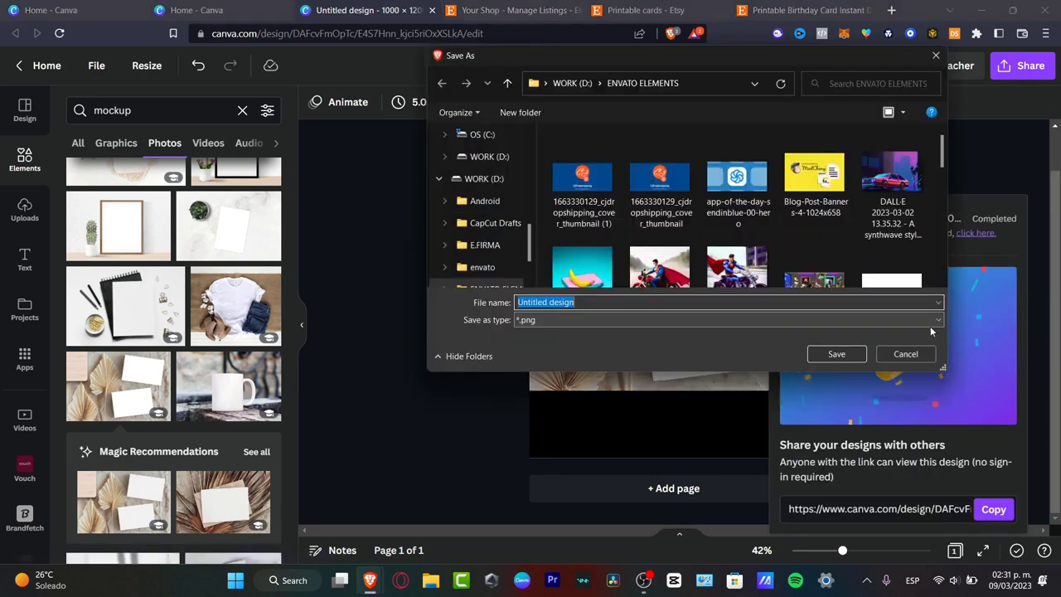
pyautogui.click(835, 352)
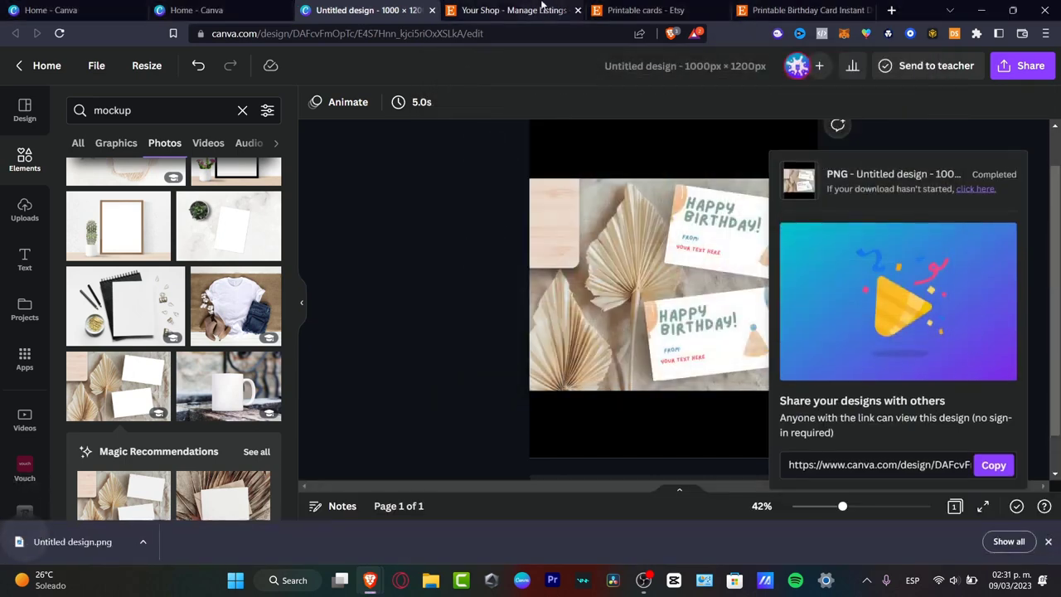
# Step: Switch to the Etsy shop's listings and create a new listing with Untitled design.png as its primary photo
pyautogui.click(539, 8)
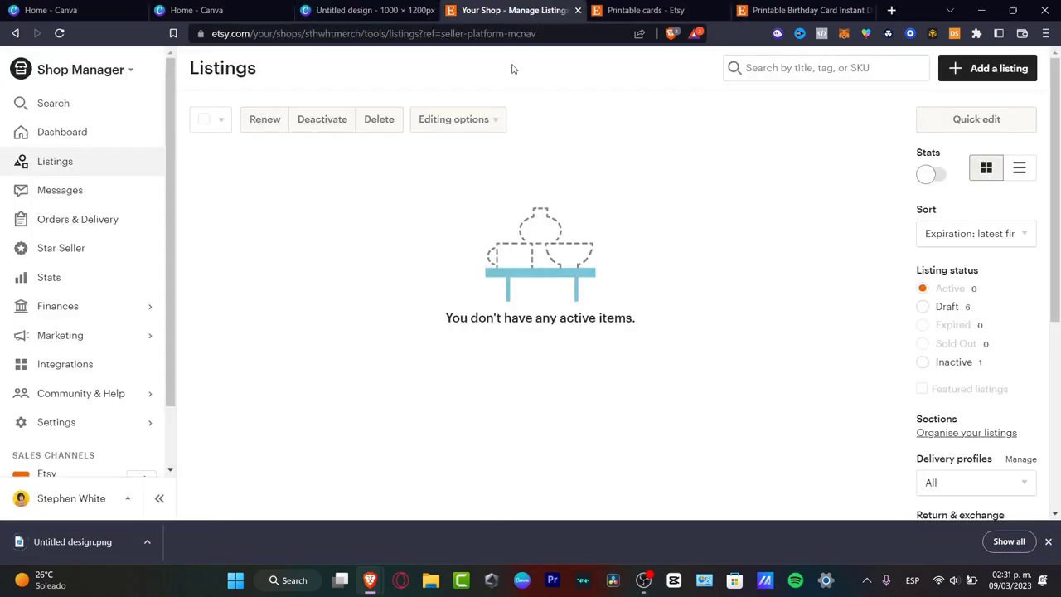
pyautogui.click(985, 70)
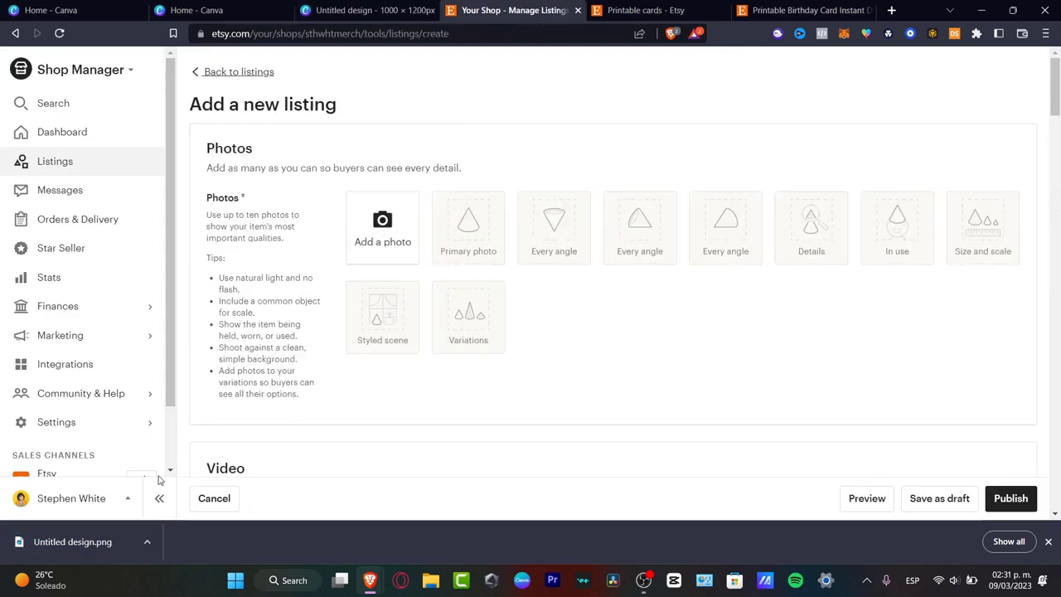
pyautogui.moveTo(91, 549); pyautogui.dragTo(366, 227)
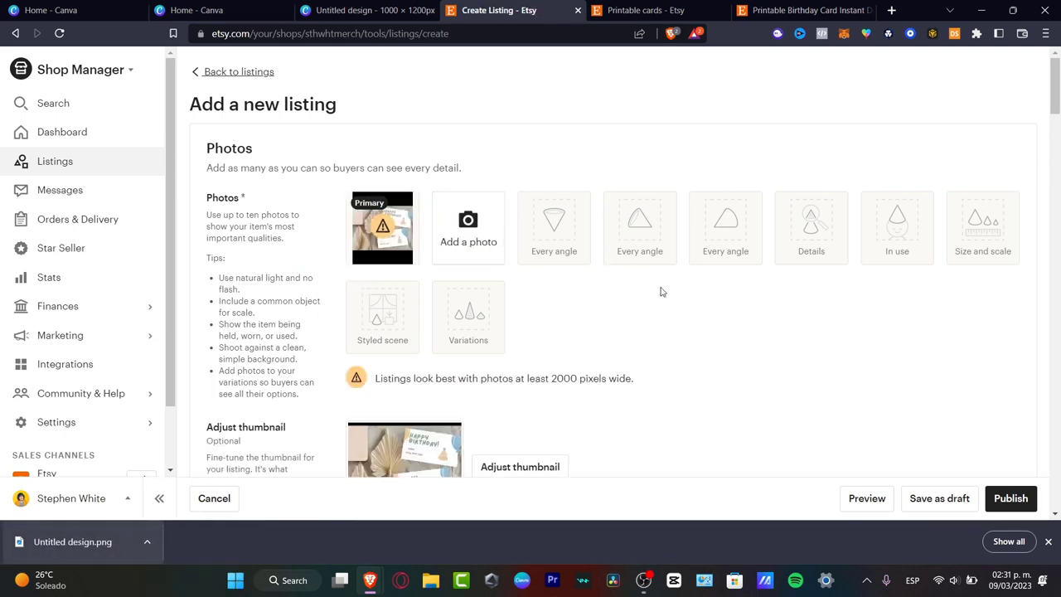
# Step: Title the listing Printable Birthday Card 2023
pyautogui.scroll(-3, 661, 291)
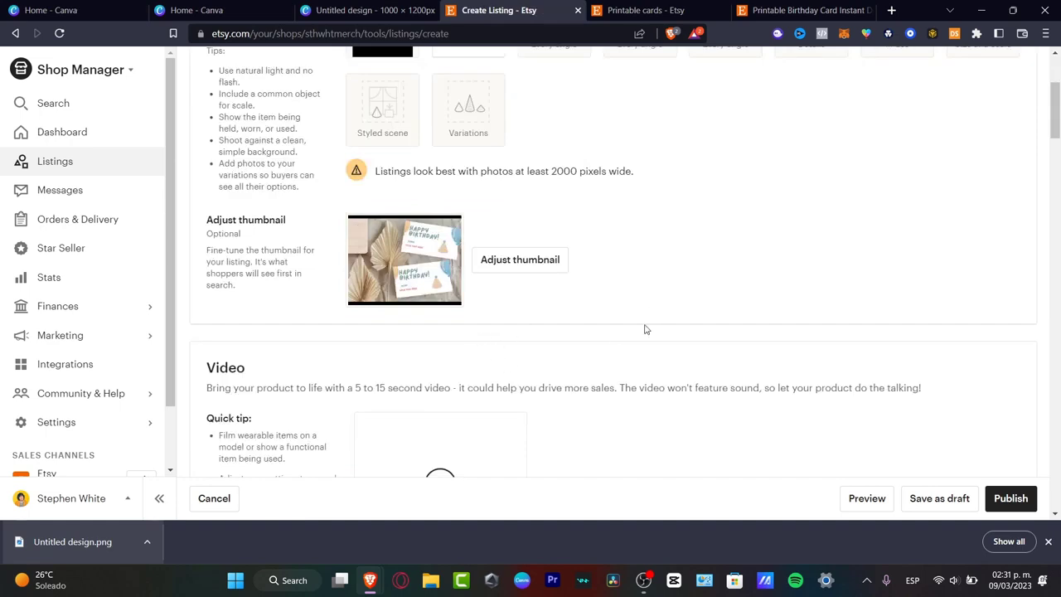
pyautogui.scroll(-6, 612, 366)
pyautogui.click(443, 279)
pyautogui.write('Printable Card')
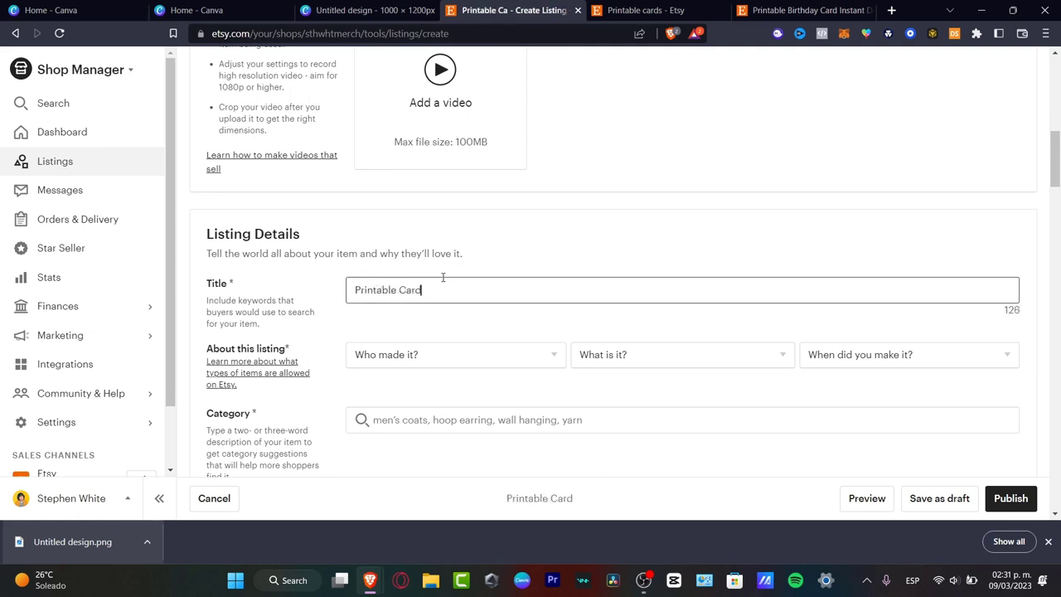
pyautogui.press('BackSpace')
pyautogui.press('BackSpace')
pyautogui.press('BackSpace')
pyautogui.press('BackSpace')
pyautogui.write('Birthday Card 2023')
# Step: Describe the item's origin as made by I did, A finished product, and Made to order
pyautogui.click(525, 364)
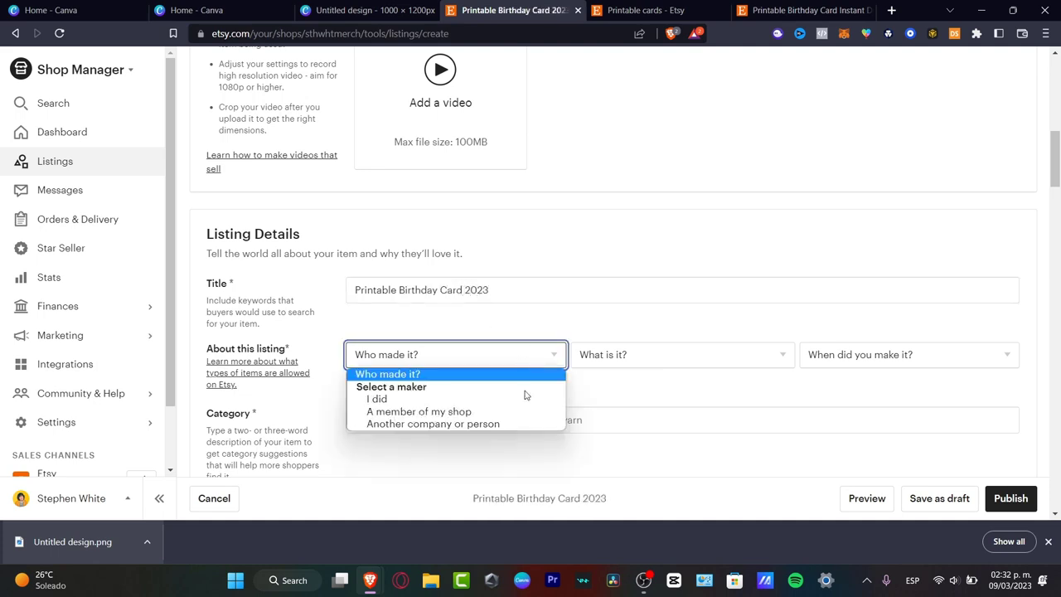
pyautogui.click(528, 395)
pyautogui.click(662, 357)
pyautogui.click(682, 397)
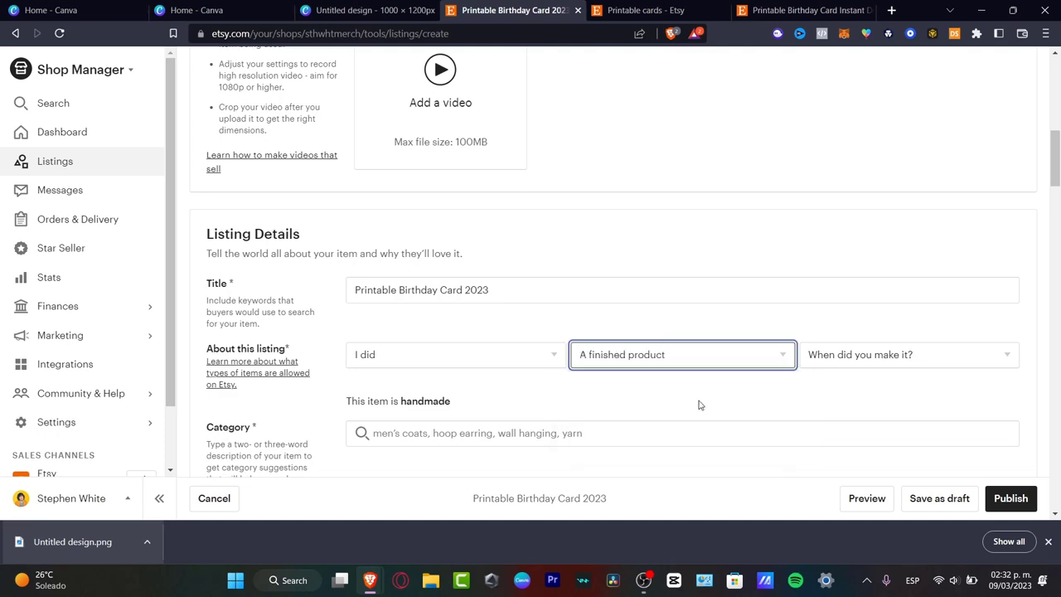
pyautogui.click(871, 354)
pyautogui.click(891, 122)
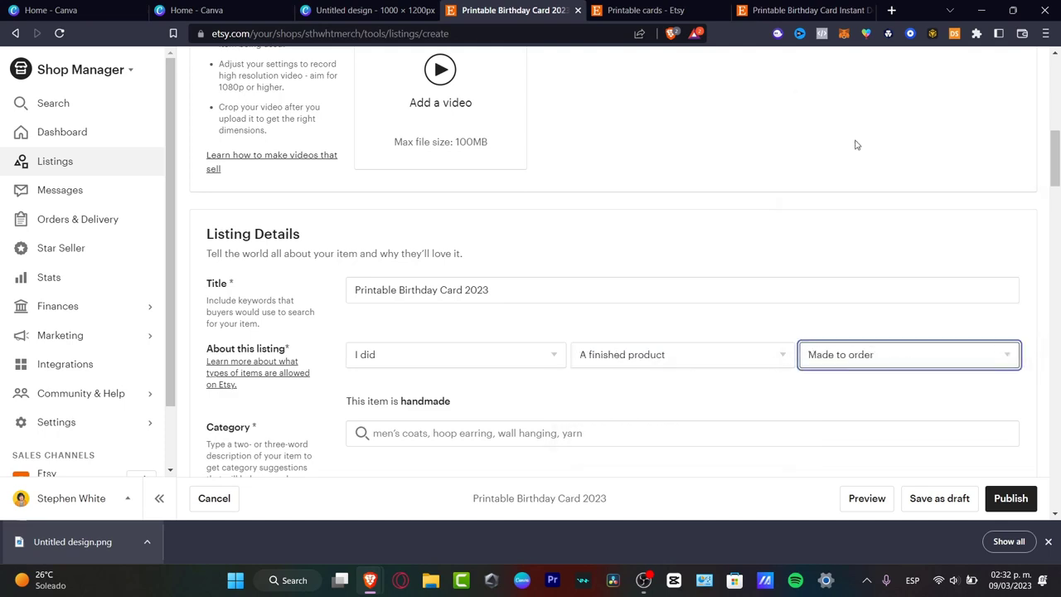
# Step: Search the listing categories for digital card and choose Birthday Cards
pyautogui.scroll(-3, 761, 175)
pyautogui.click(470, 226)
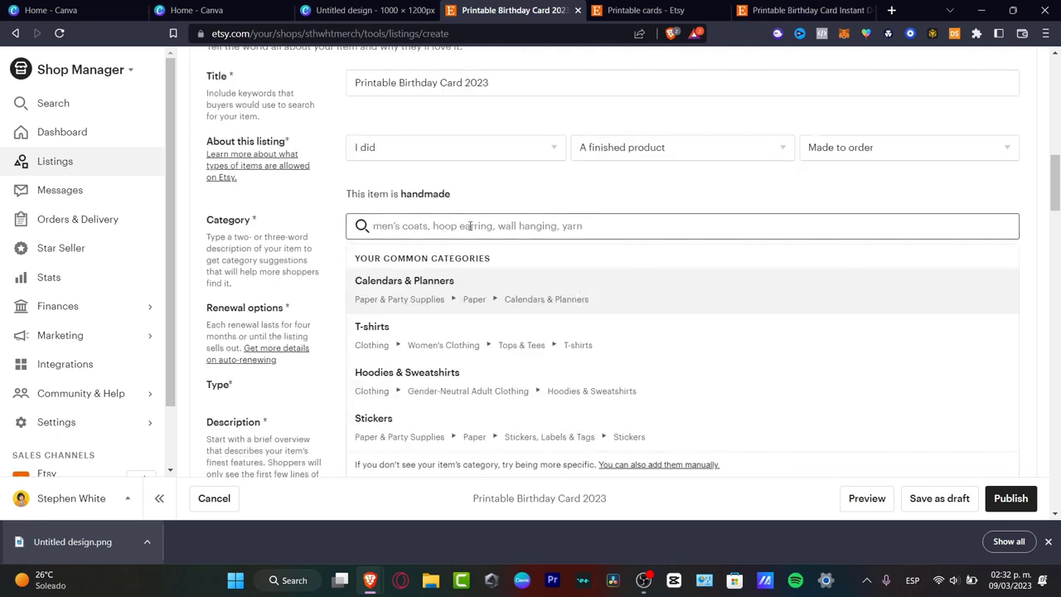
pyautogui.write('digital card')
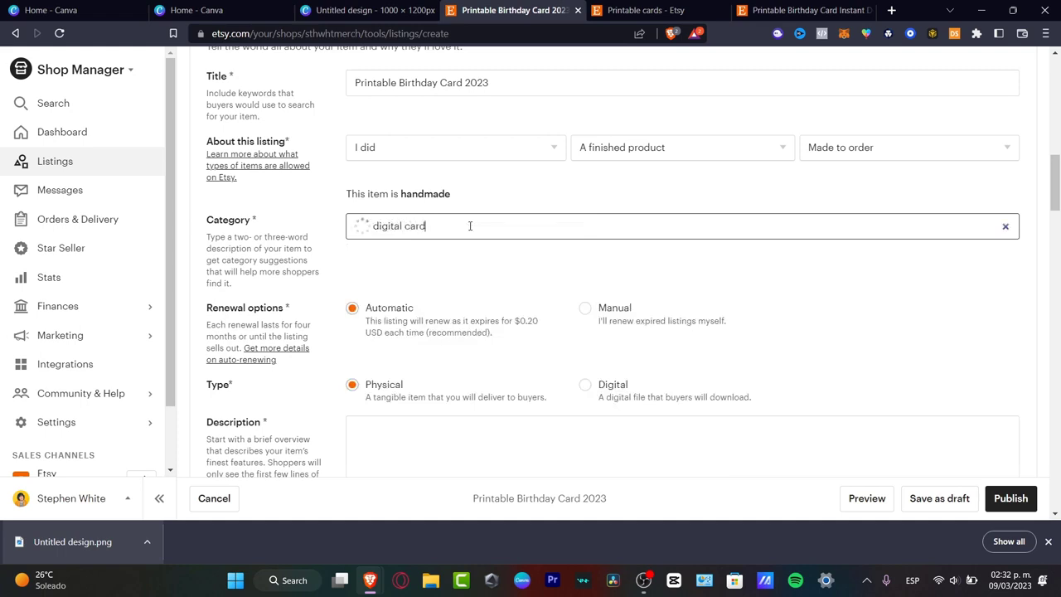
pyautogui.click(508, 261)
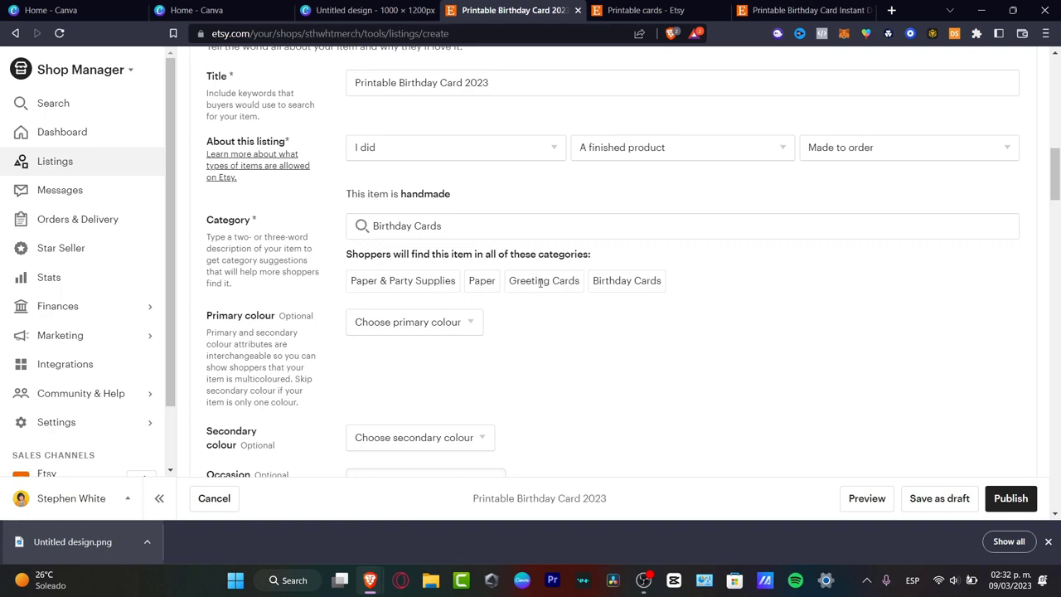
# Step: Set the birthday card listing's price to MX$ 24.00
pyautogui.scroll(-3, 598, 352)
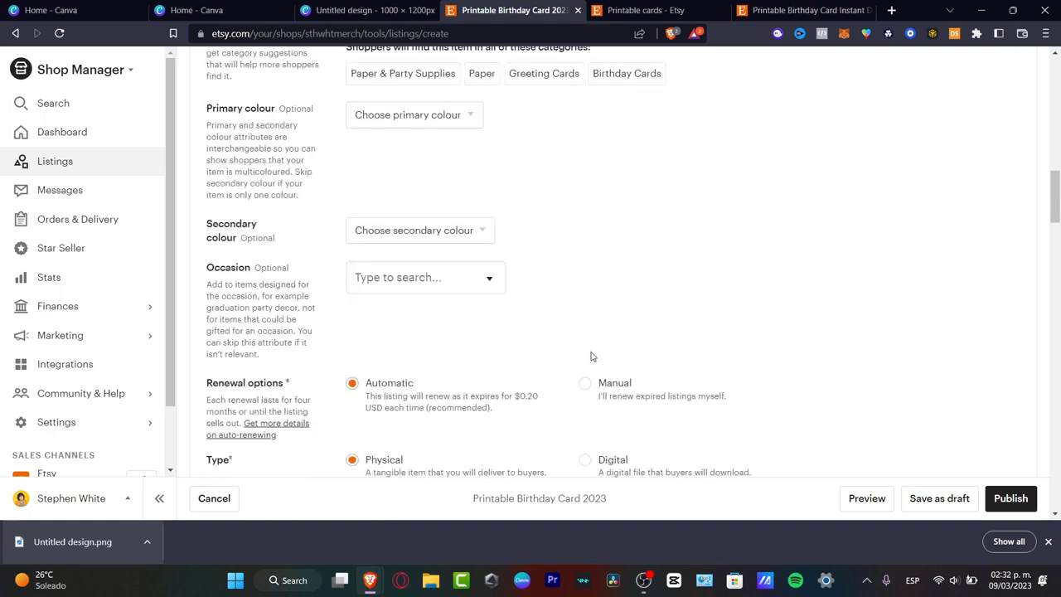
pyautogui.scroll(-12, 591, 355)
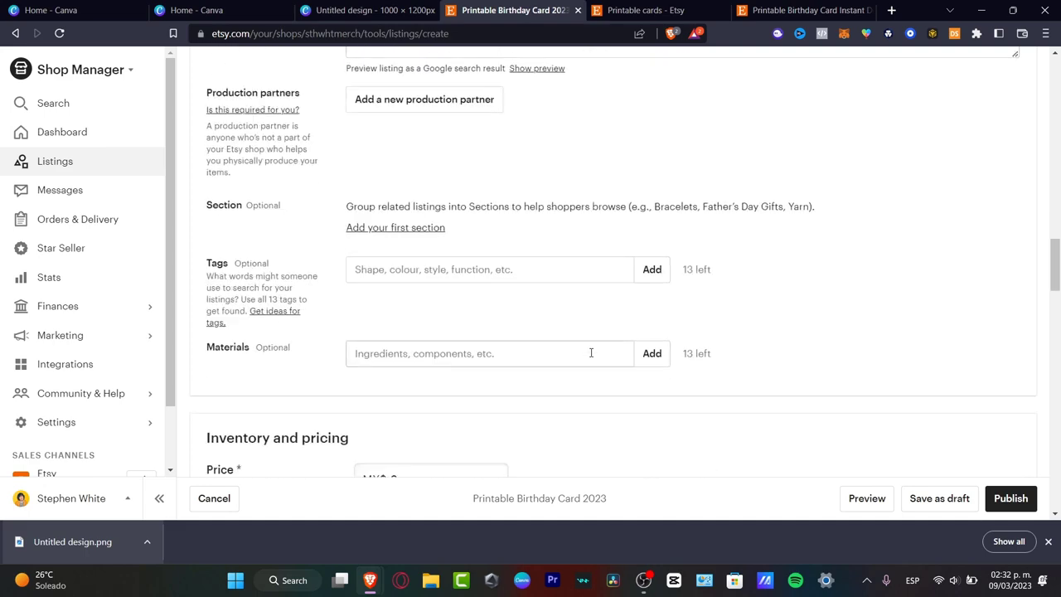
pyautogui.scroll(-3, 591, 353)
pyautogui.scroll(3, 590, 355)
pyautogui.click(443, 272)
pyautogui.write('24')
pyautogui.click(607, 362)
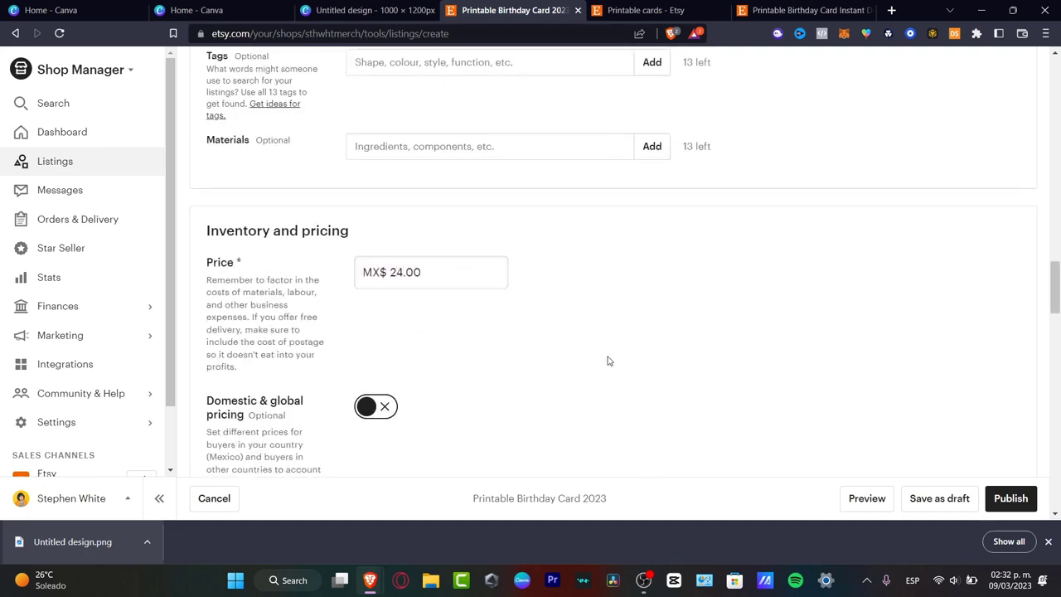
# Step: Set the listing's stock quantity to 100
pyautogui.scroll(-3, 608, 361)
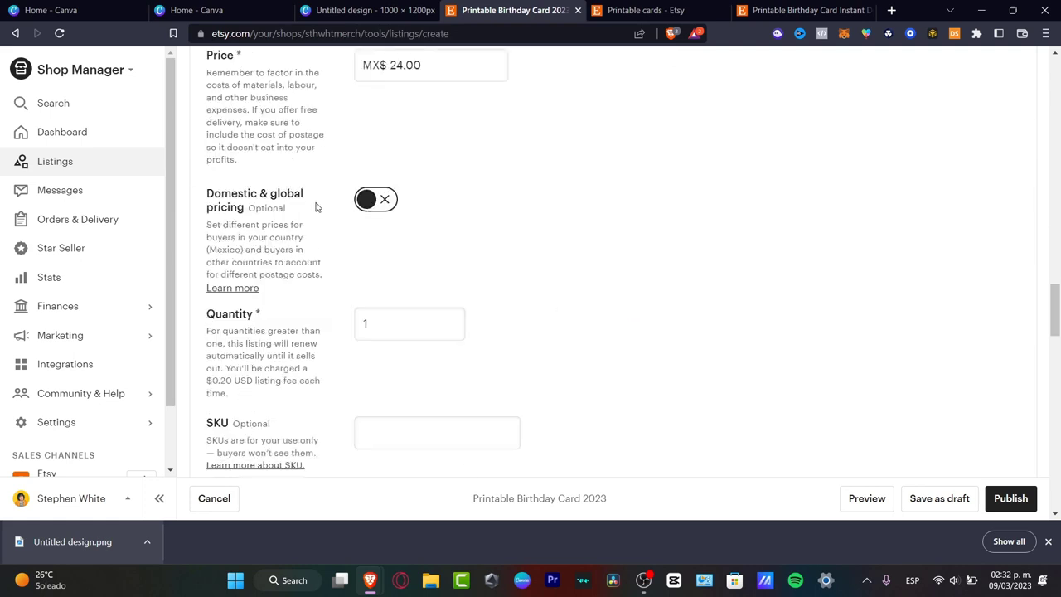
pyautogui.scroll(-3, 693, 328)
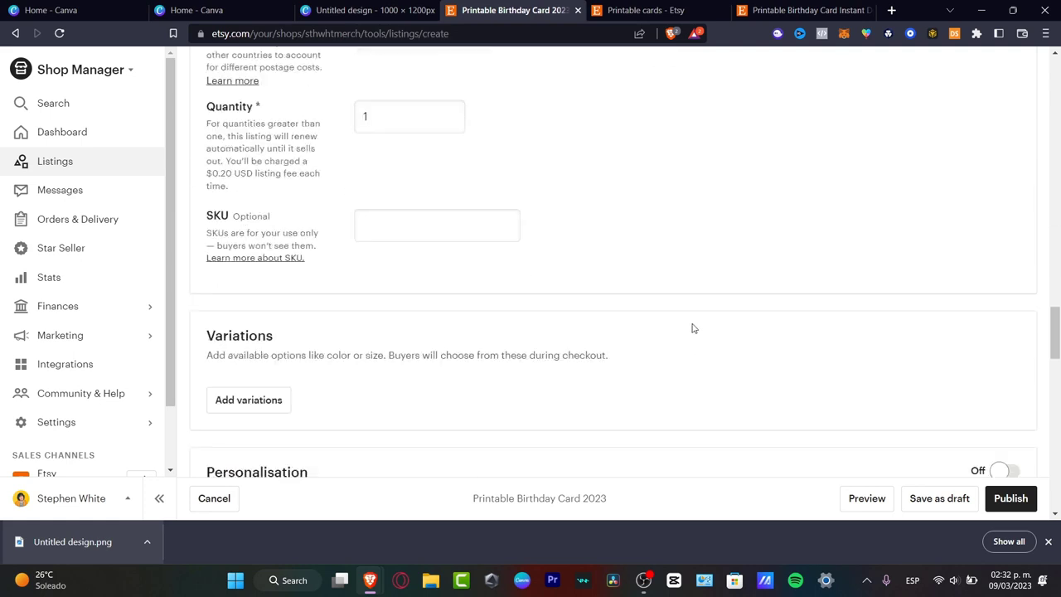
pyautogui.click(410, 122)
pyautogui.write('00')
pyautogui.click(601, 208)
# Step: Preview the birthday card listing and save it as a draft
pyautogui.scroll(-2, 536, 228)
pyautogui.scroll(-4, 531, 224)
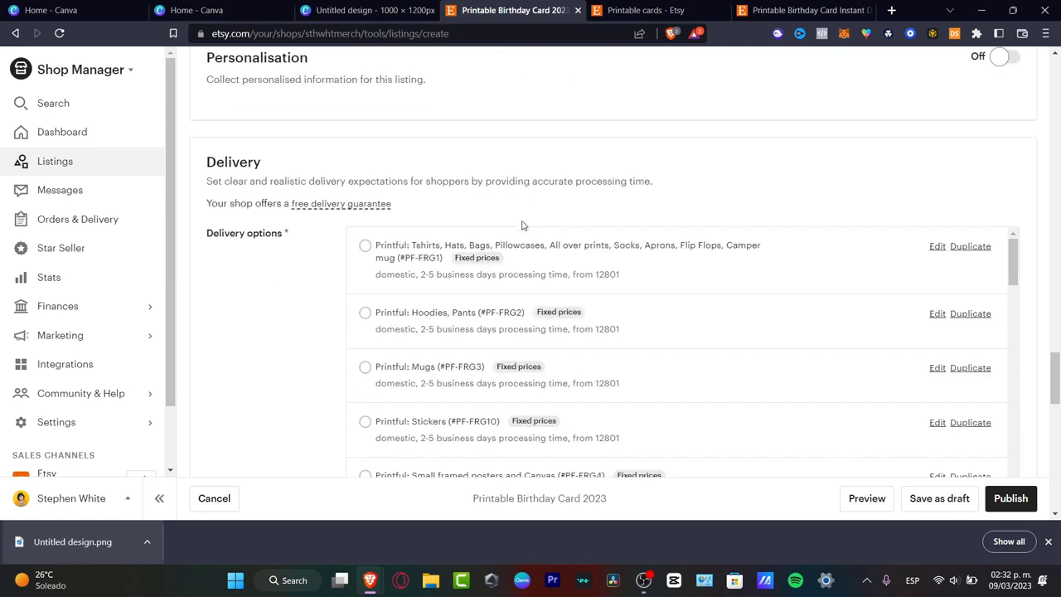
pyautogui.click(866, 498)
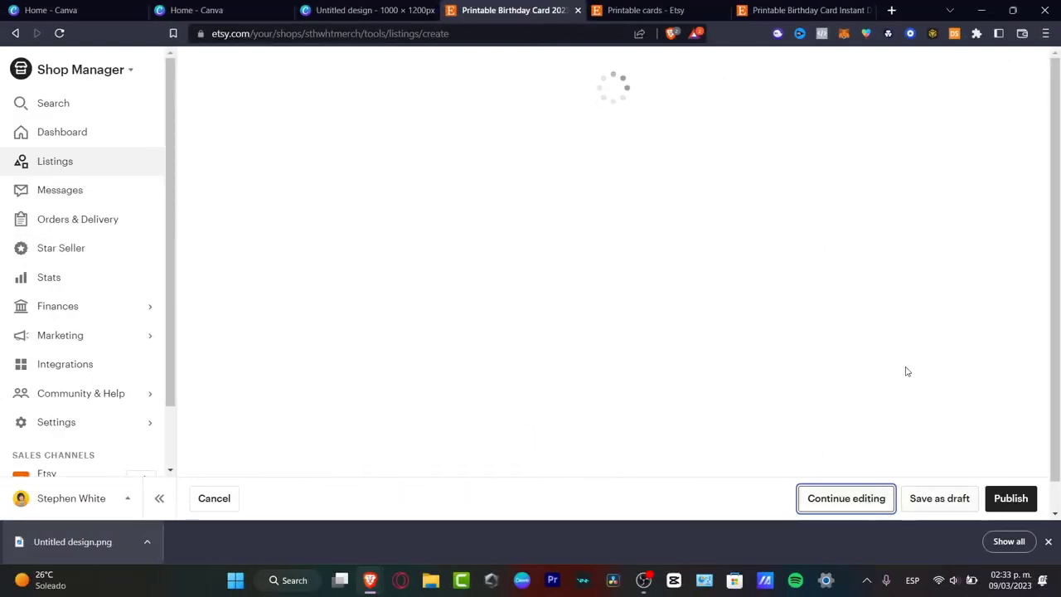
pyautogui.click(949, 498)
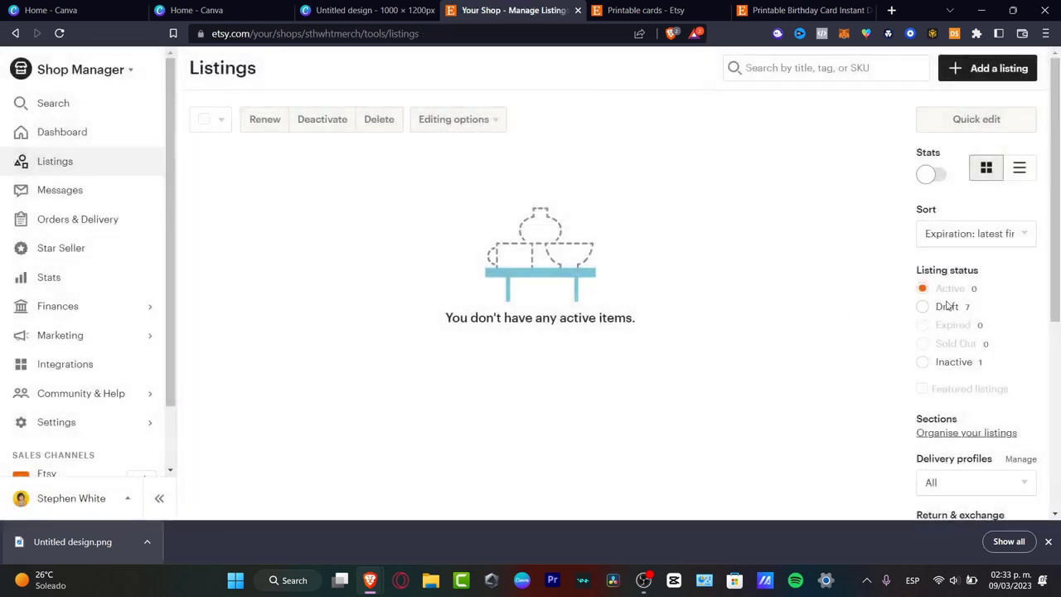
# Step: Show the shop's draft listings and review the saved card listing alongside its mockup design in Canva
pyautogui.click(923, 308)
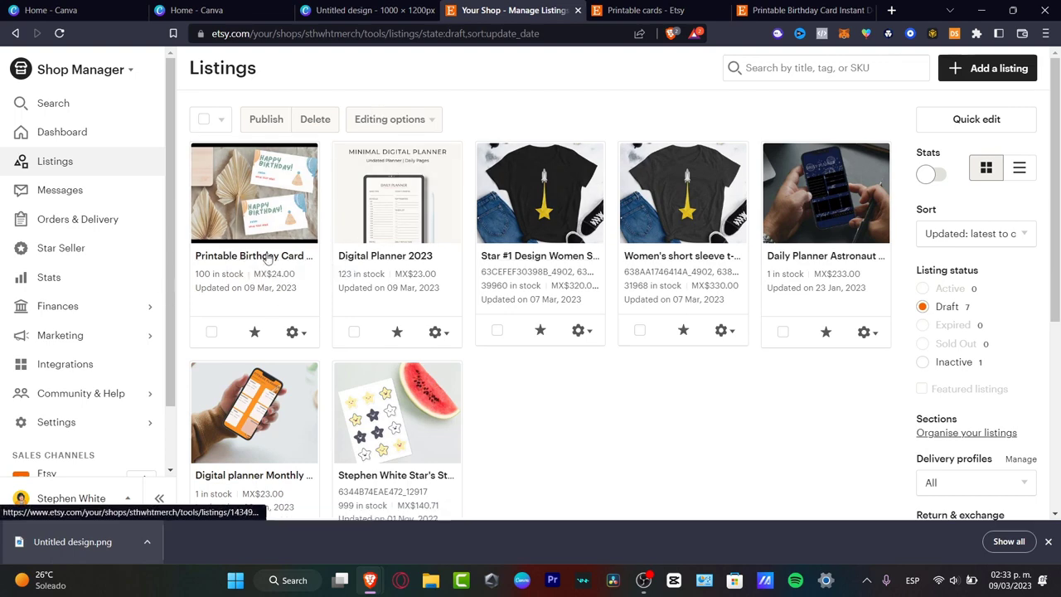
pyautogui.click(324, 9)
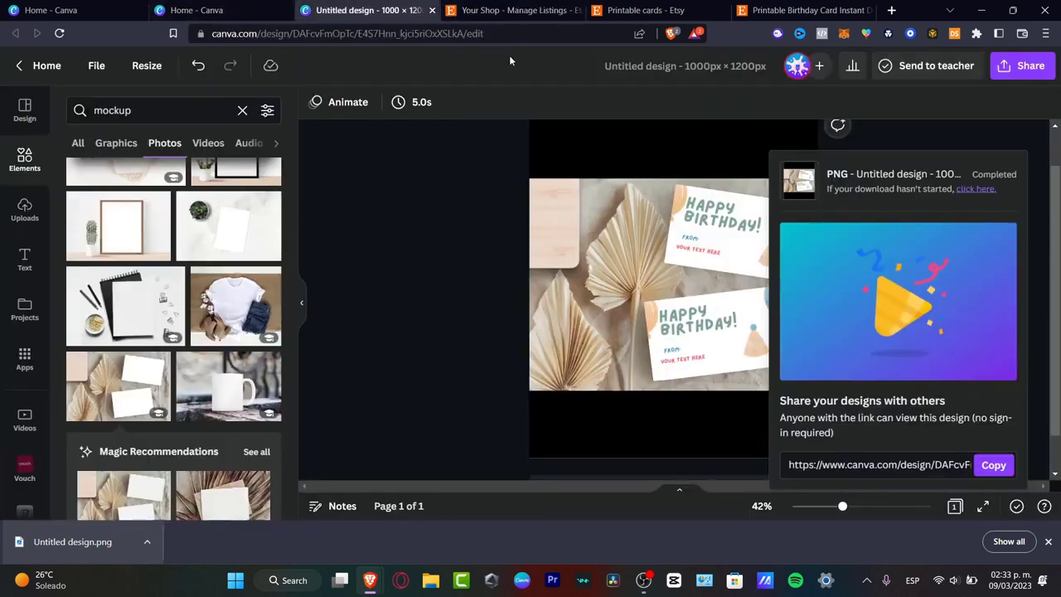
pyautogui.click(504, 10)
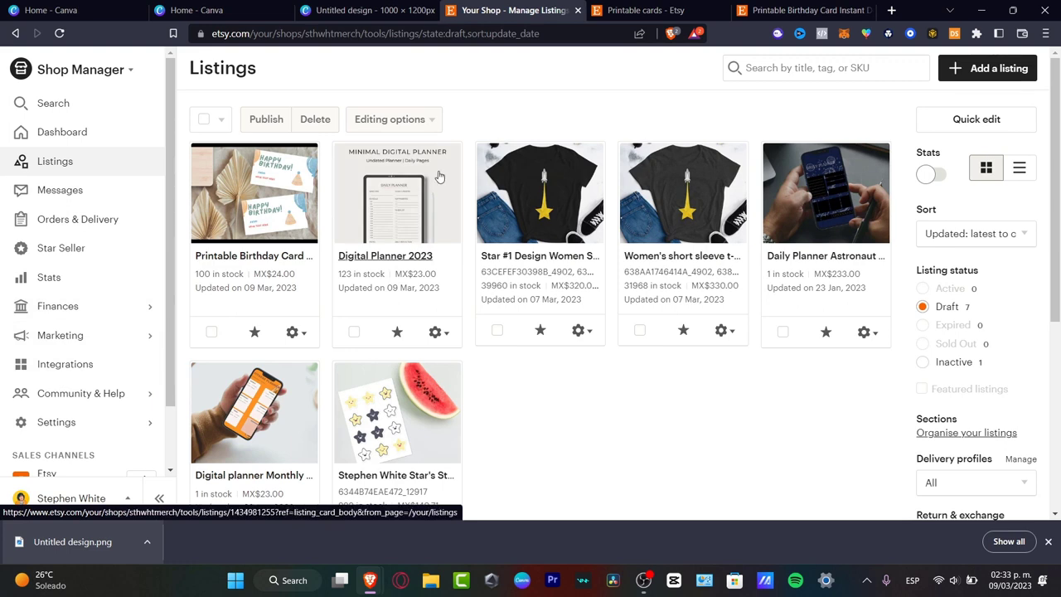
pyautogui.click(384, 9)
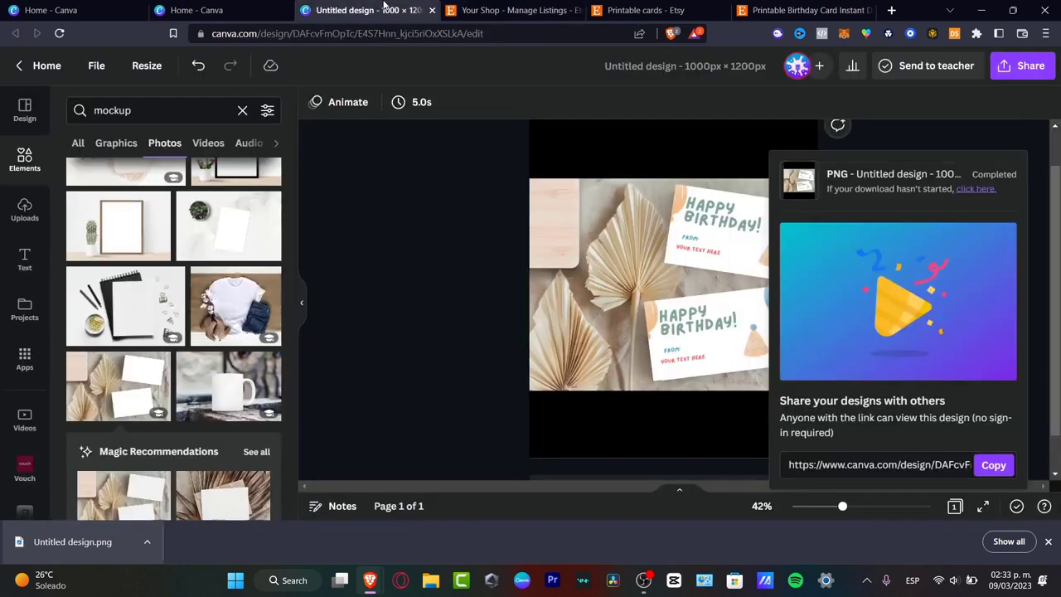